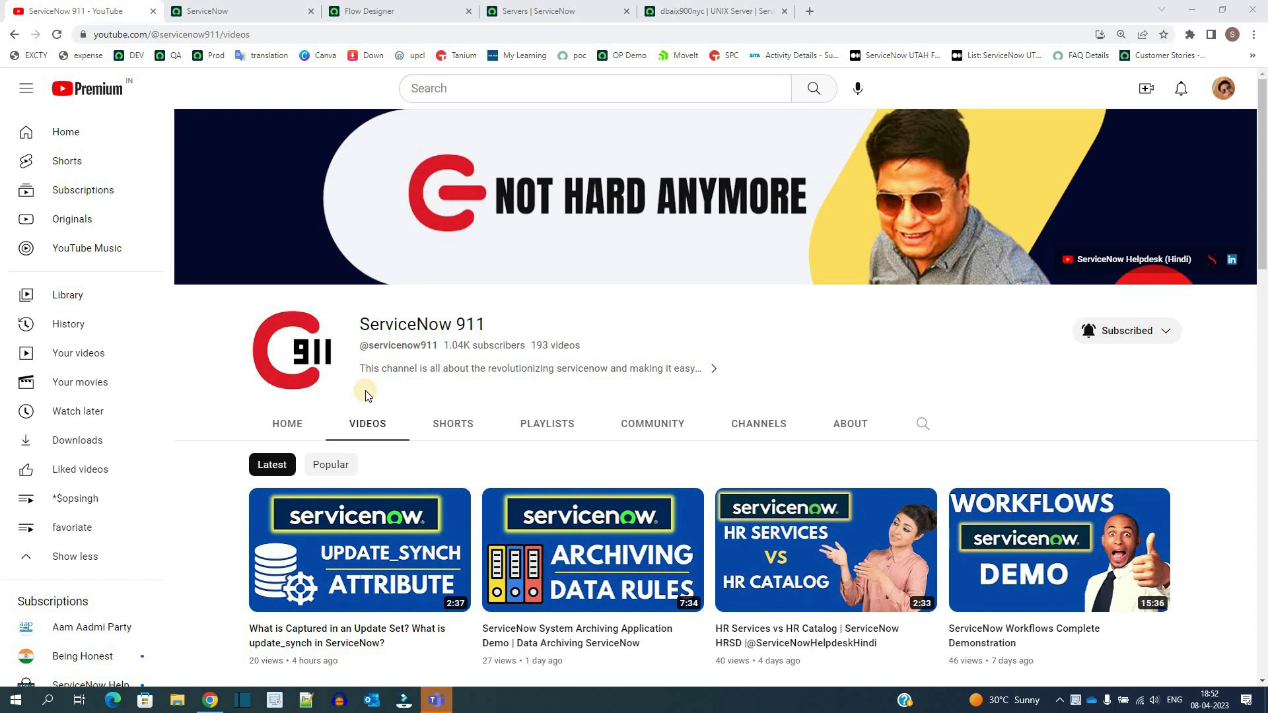
# Open file system f001 from dbaix900nyc's File Systems list and check its empty Company and Location.
pyautogui.click(739, 10)
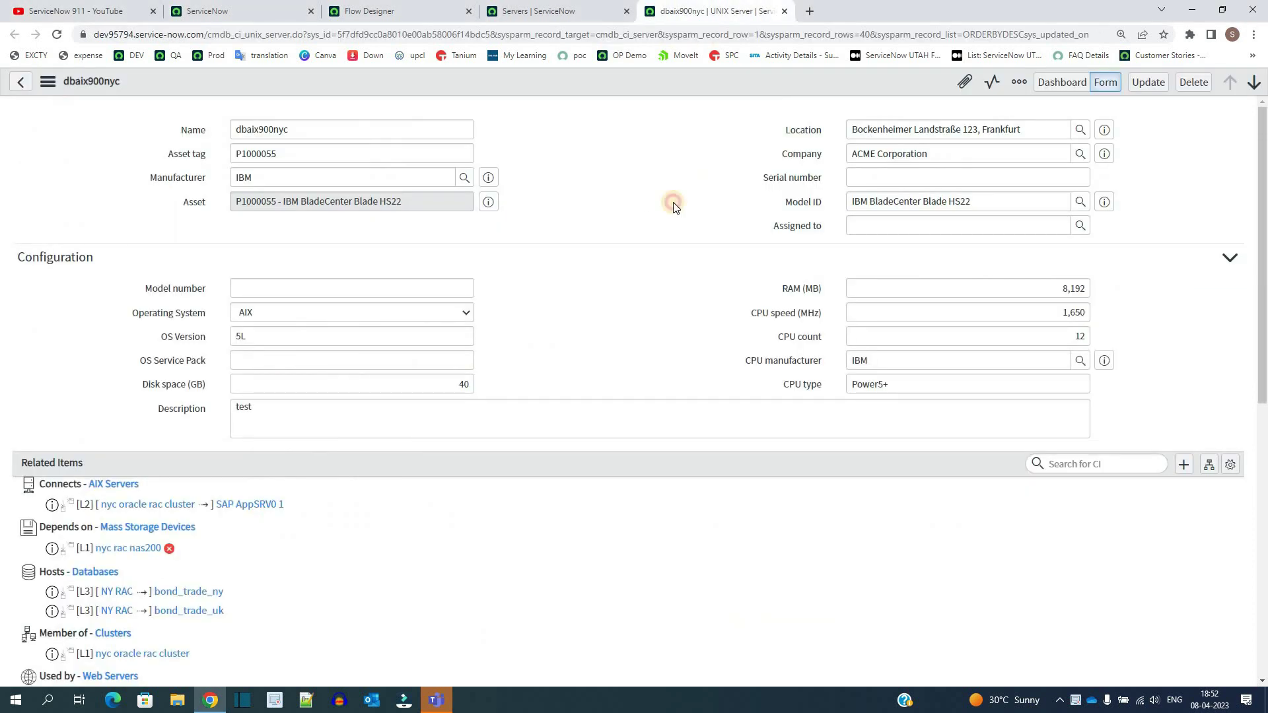
pyautogui.scroll(-8, 627, 232)
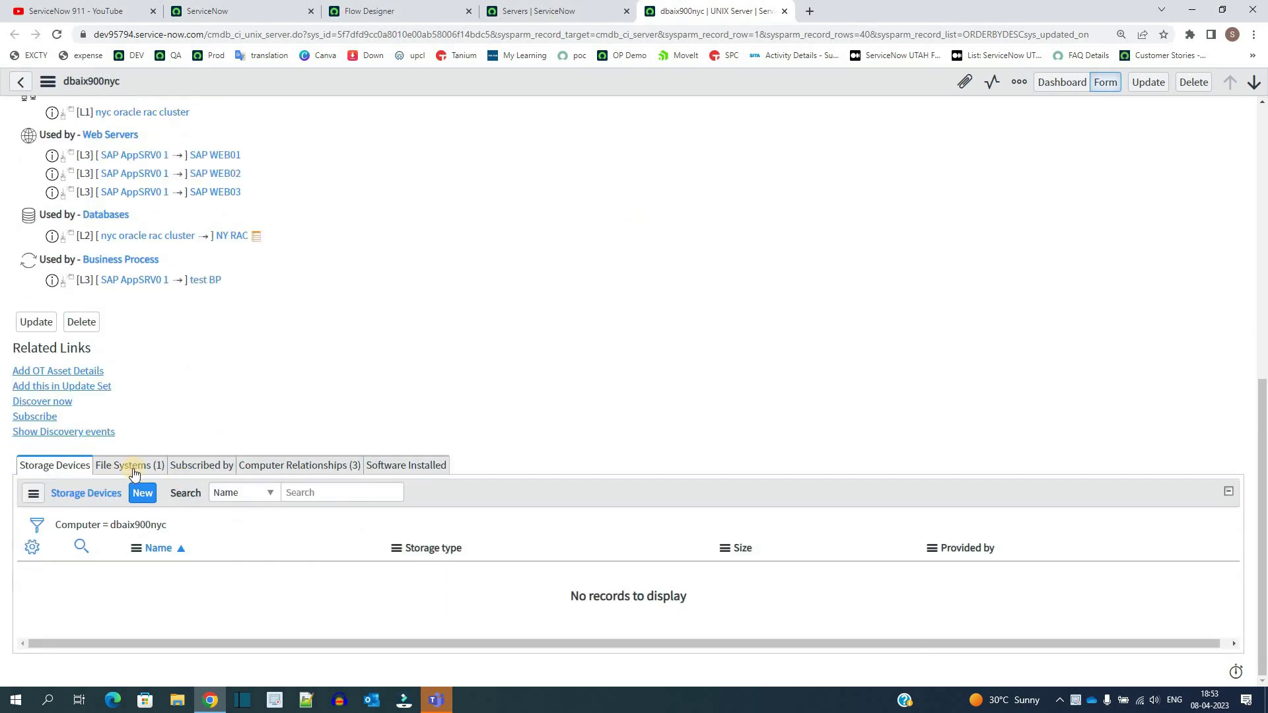
pyautogui.click(130, 465)
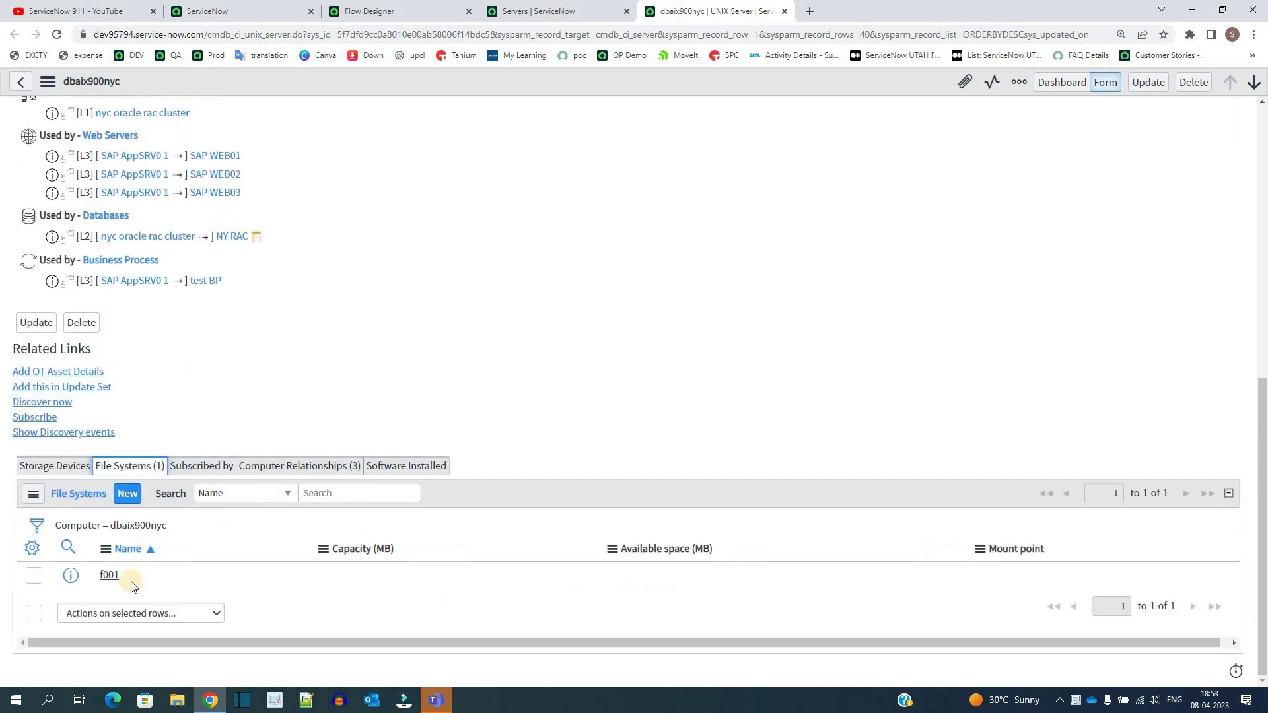
pyautogui.keyDown('ctrl'); pyautogui.keyDown('shift'); pyautogui.click(71, 581); pyautogui.keyUp('shift'); pyautogui.keyUp('ctrl')
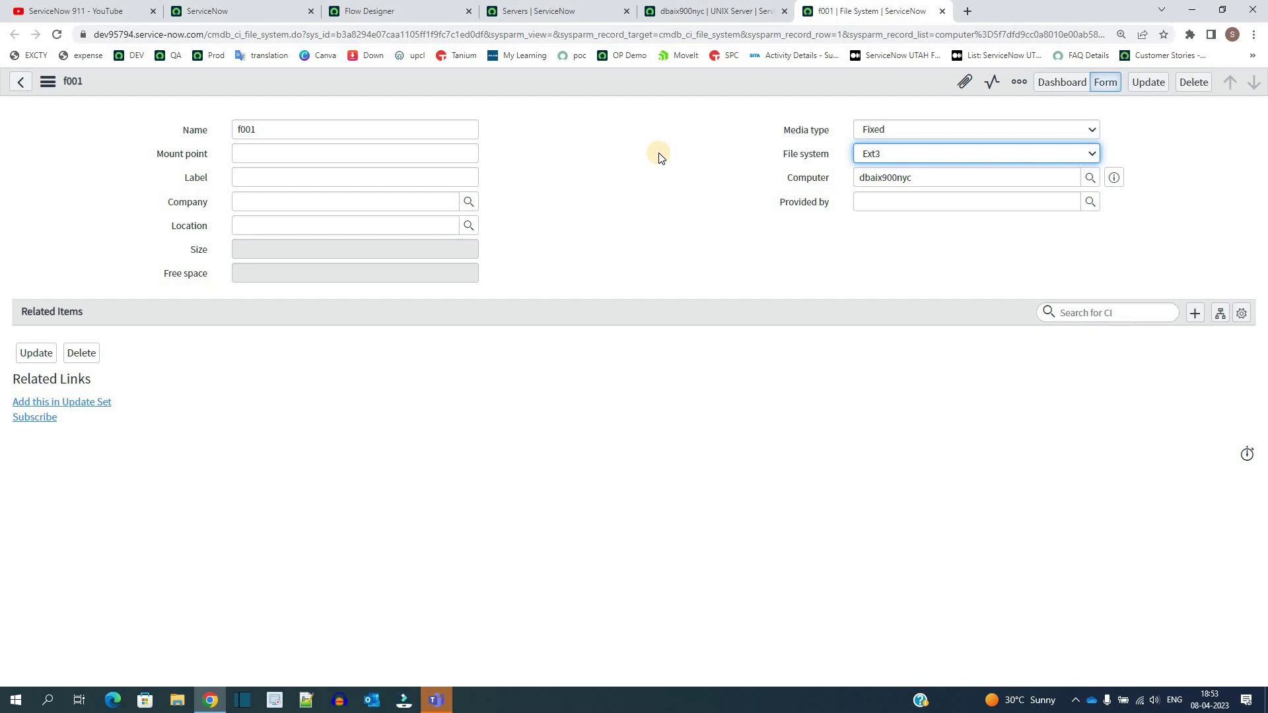
pyautogui.click(399, 211)
pyautogui.click(406, 222)
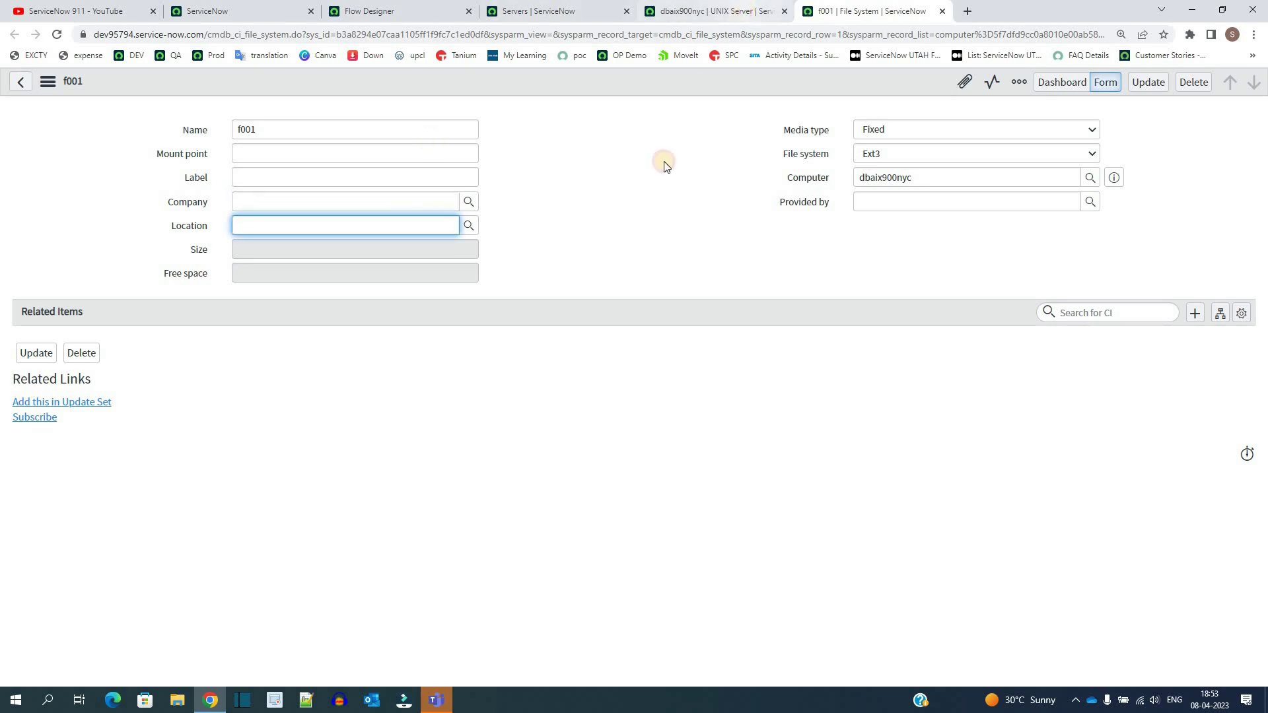
# Compare the dbaix900nyc server's Location and Company values against f001's blank fields.
pyautogui.hotkey('ctrl', 'shift', 'Tab')
pyautogui.scroll(5, 597, 263)
pyautogui.scroll(2, 596, 263)
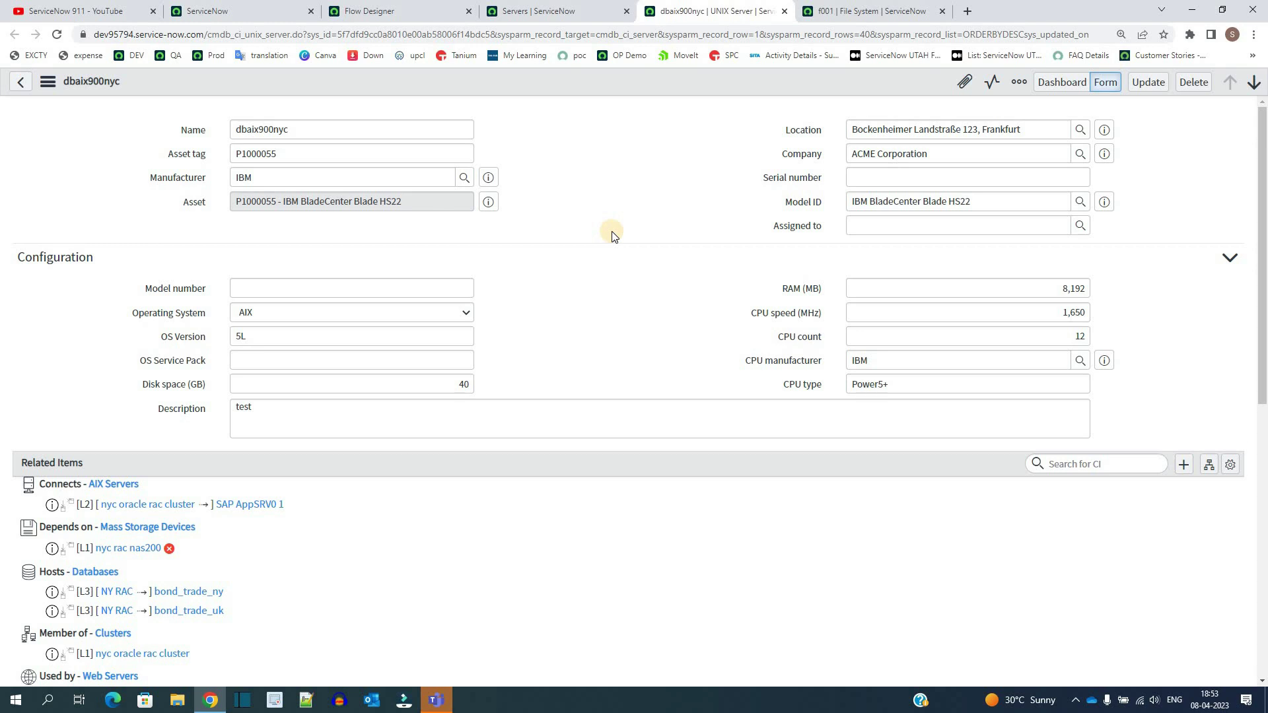
pyautogui.click(896, 127)
pyautogui.tripleClick(895, 126)
pyautogui.click(736, 122)
pyautogui.click(838, 7)
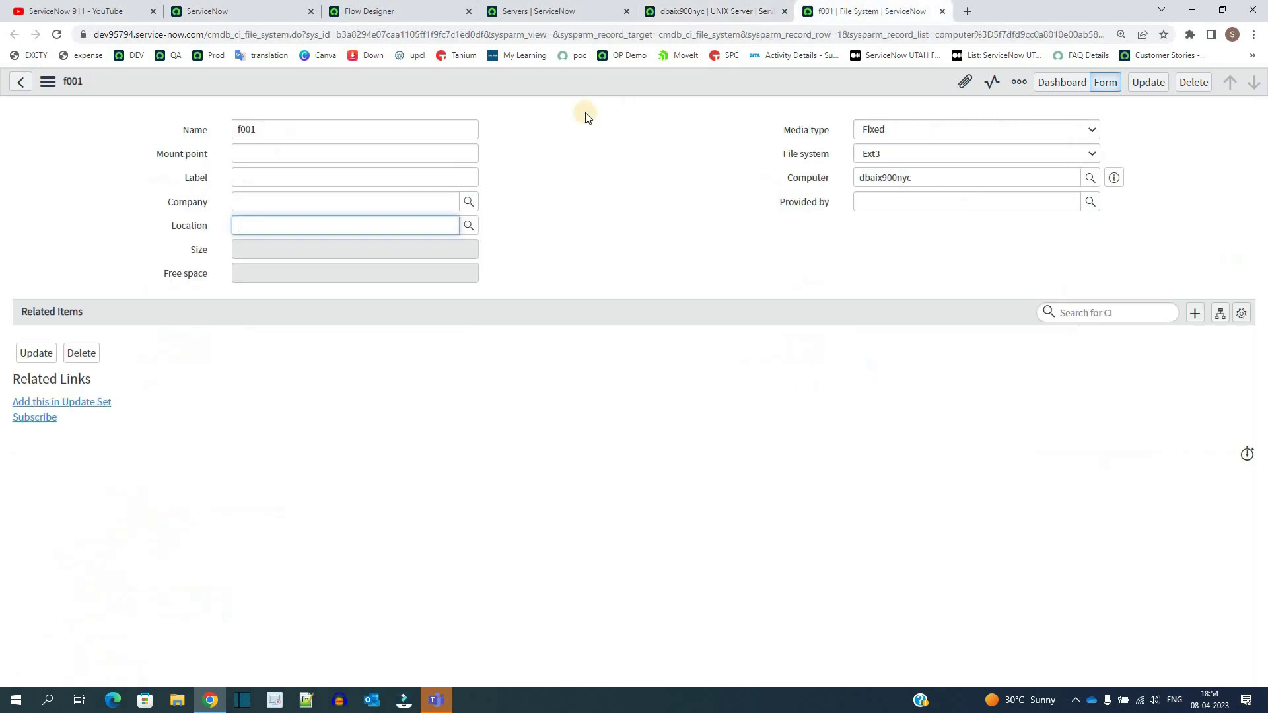
pyautogui.click(684, 129)
pyautogui.press('Tab')
pyautogui.hotkey('ctrl', 'shift', 'Tab')
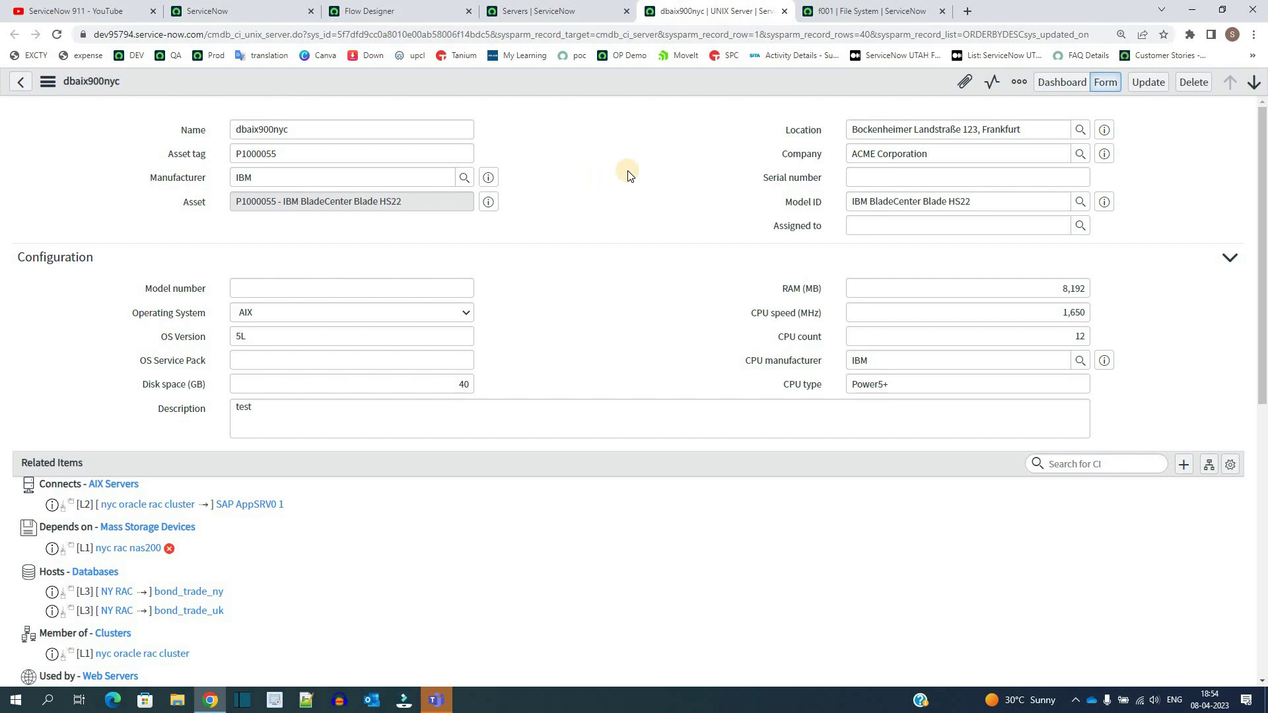
pyautogui.click(749, 157)
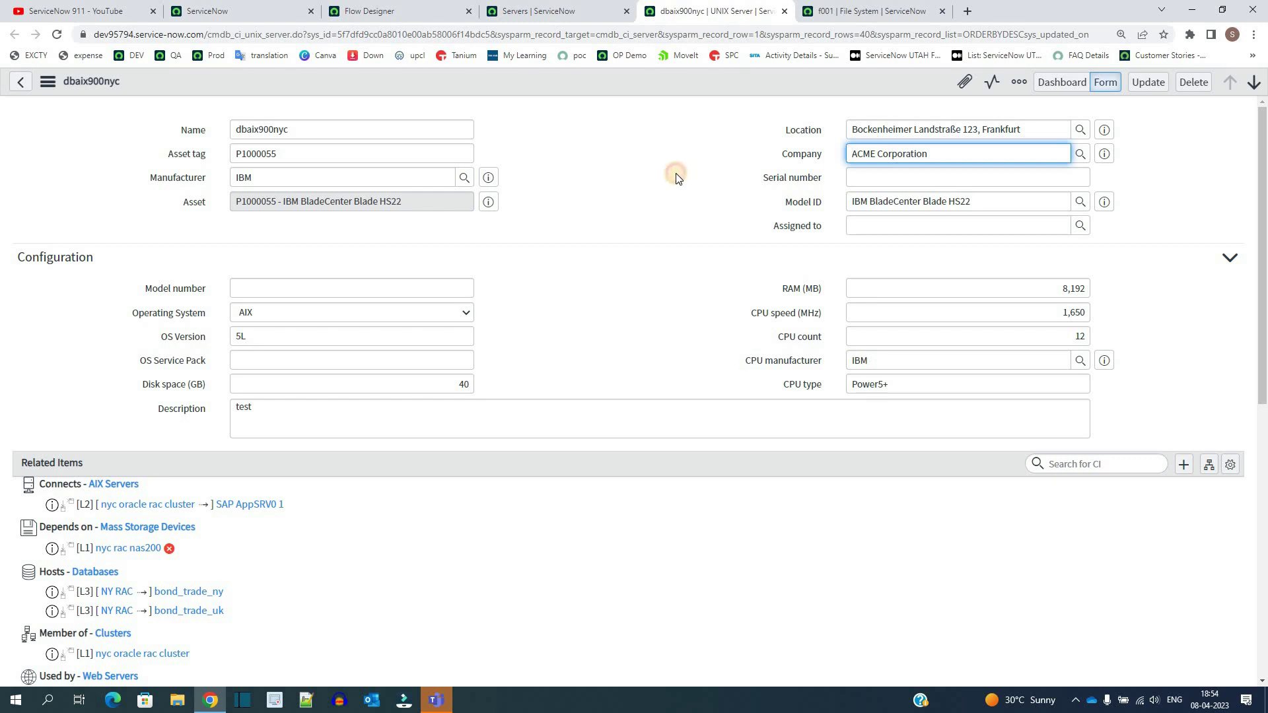
pyautogui.press('Tab')
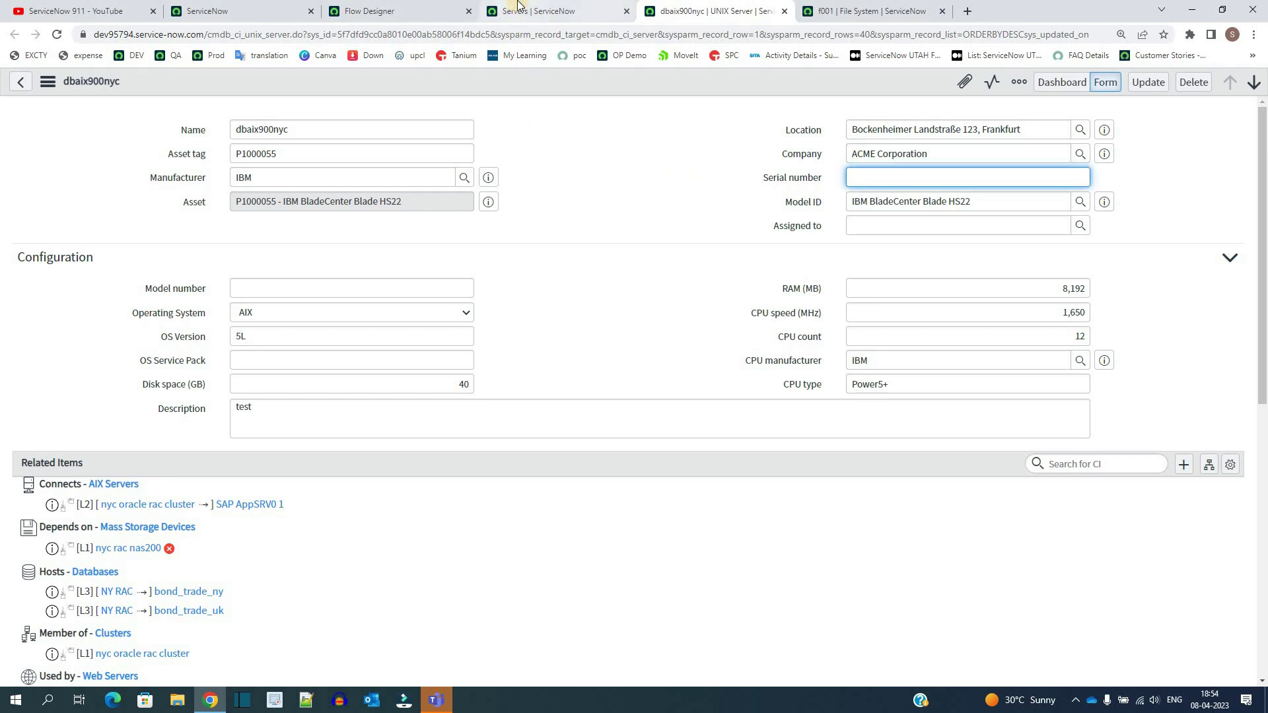
# From the flows list, create a new flow named 'Update Child' and submit its properties.
pyautogui.click(396, 11)
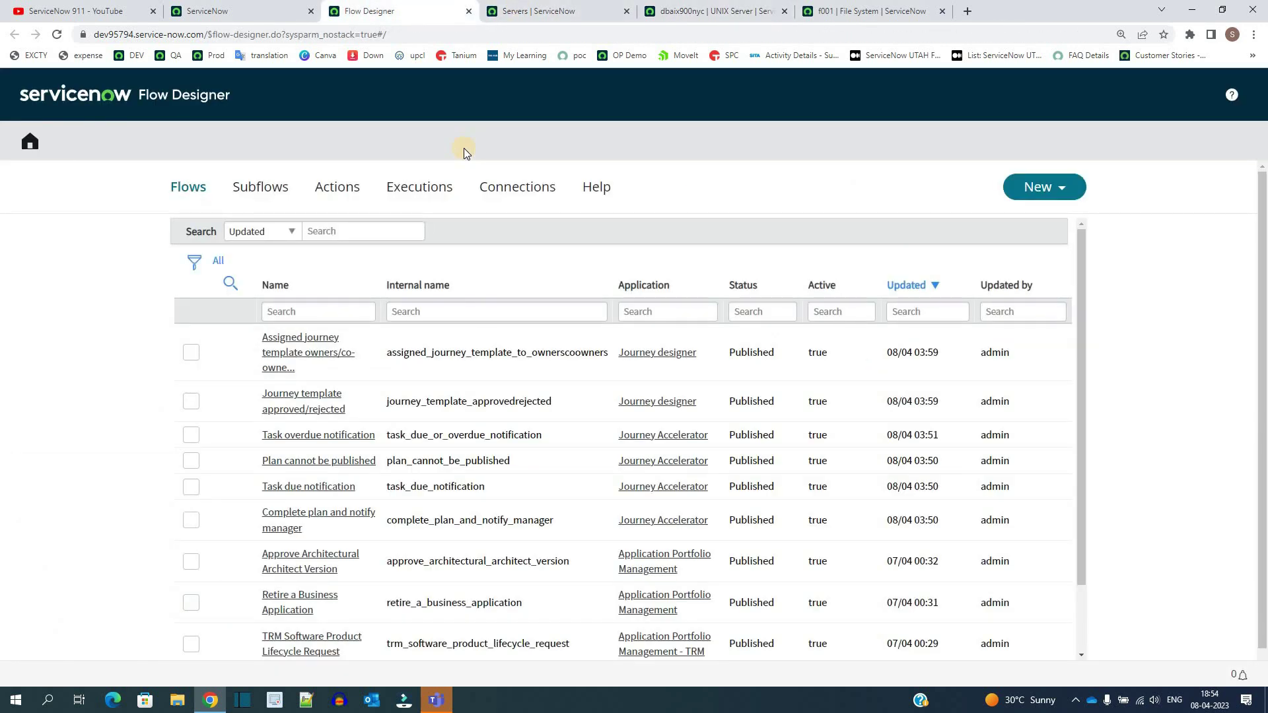
pyautogui.click(1025, 205)
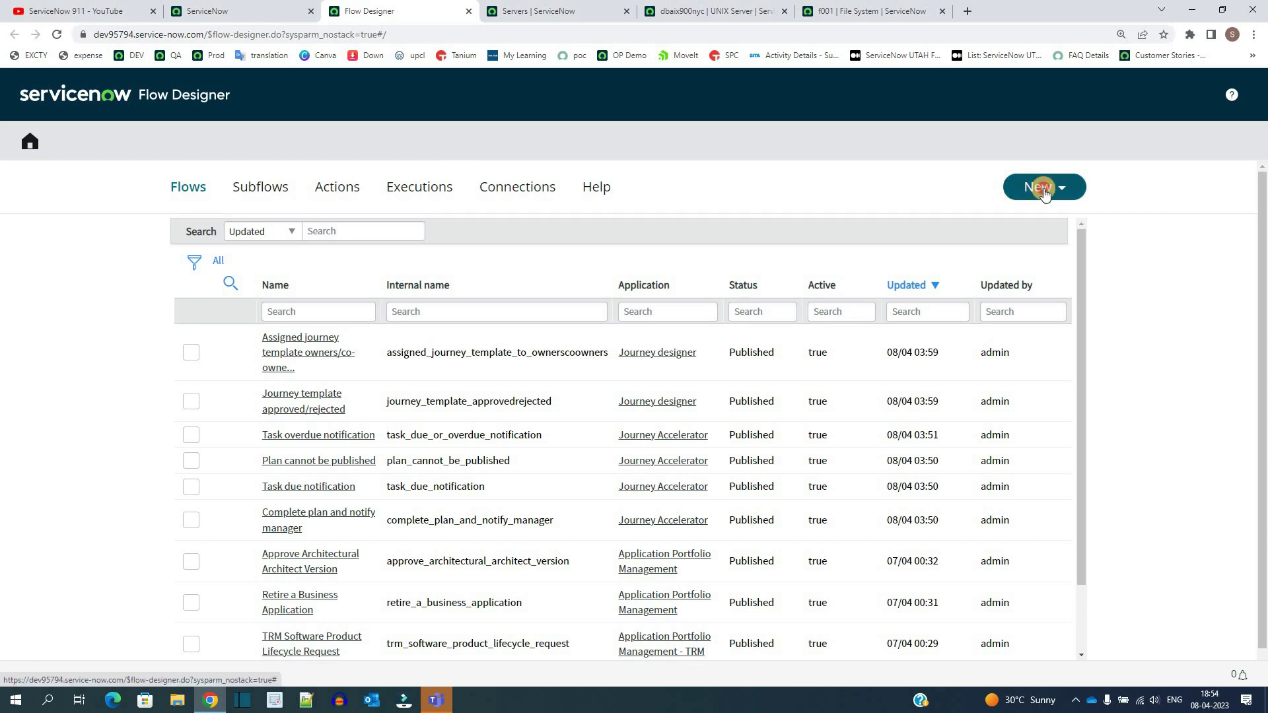
pyautogui.click(1027, 215)
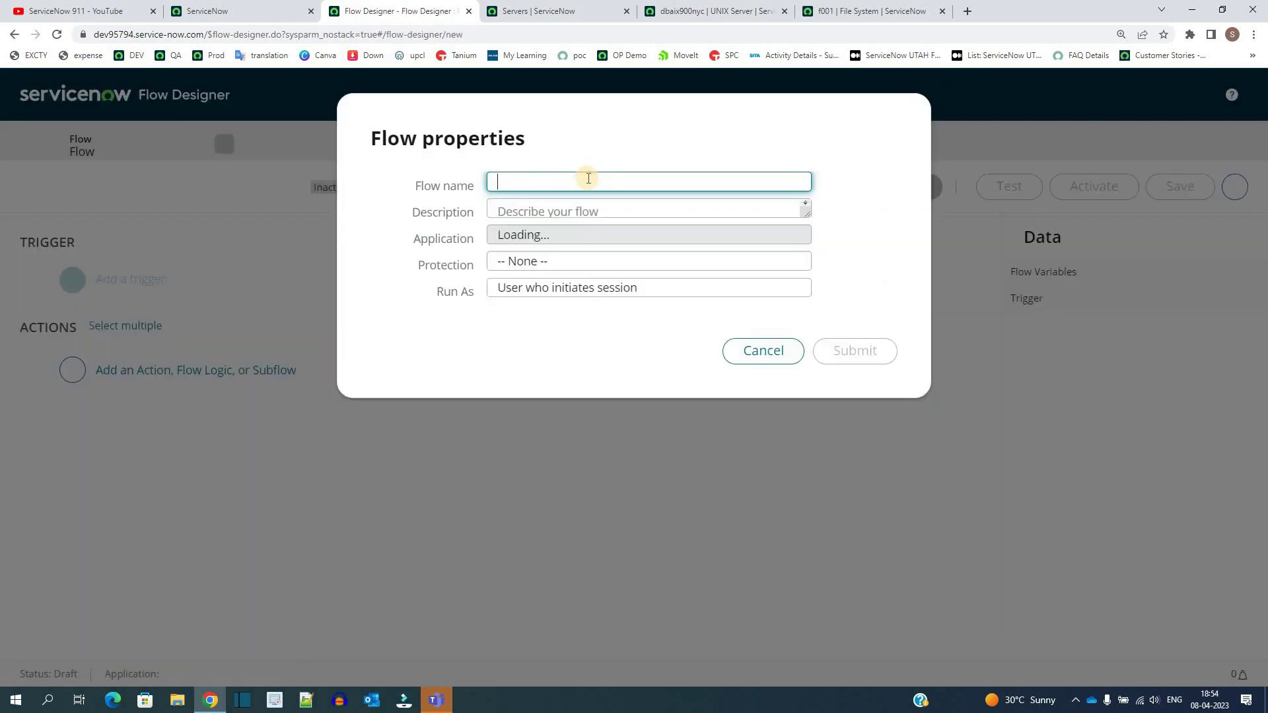
pyautogui.write('Update Child')
pyautogui.click(861, 416)
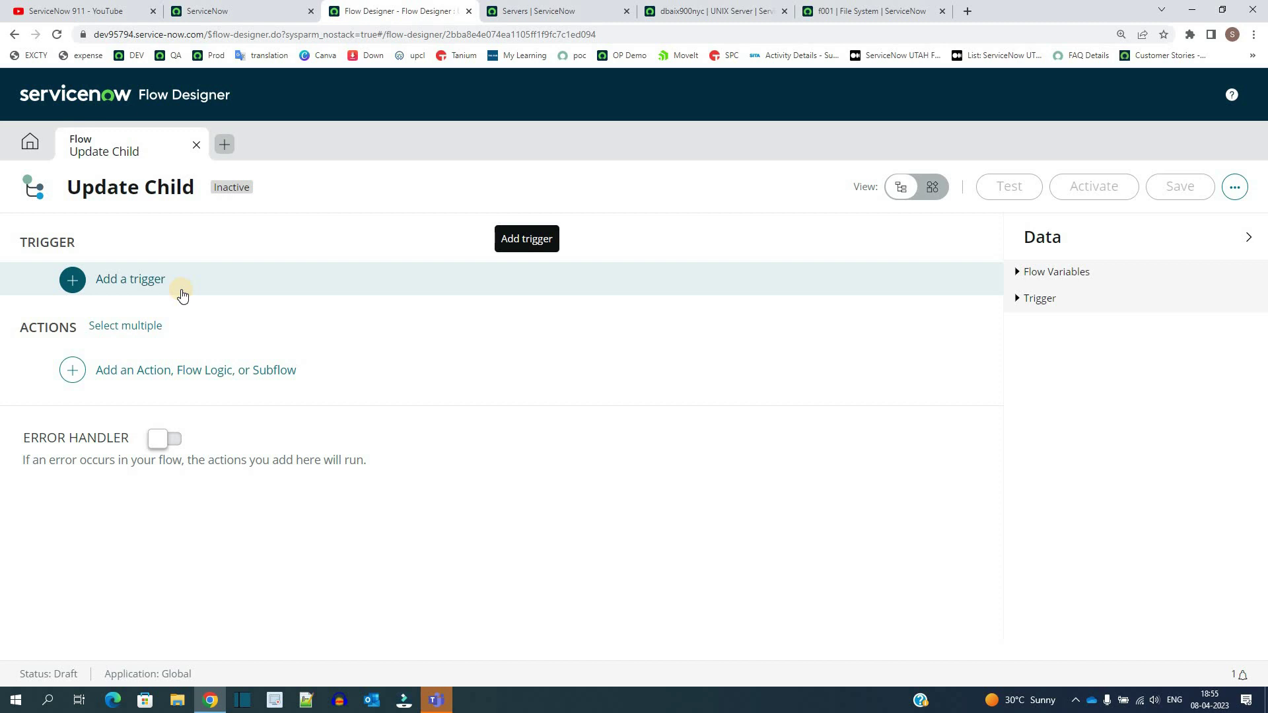
pyautogui.click(710, 12)
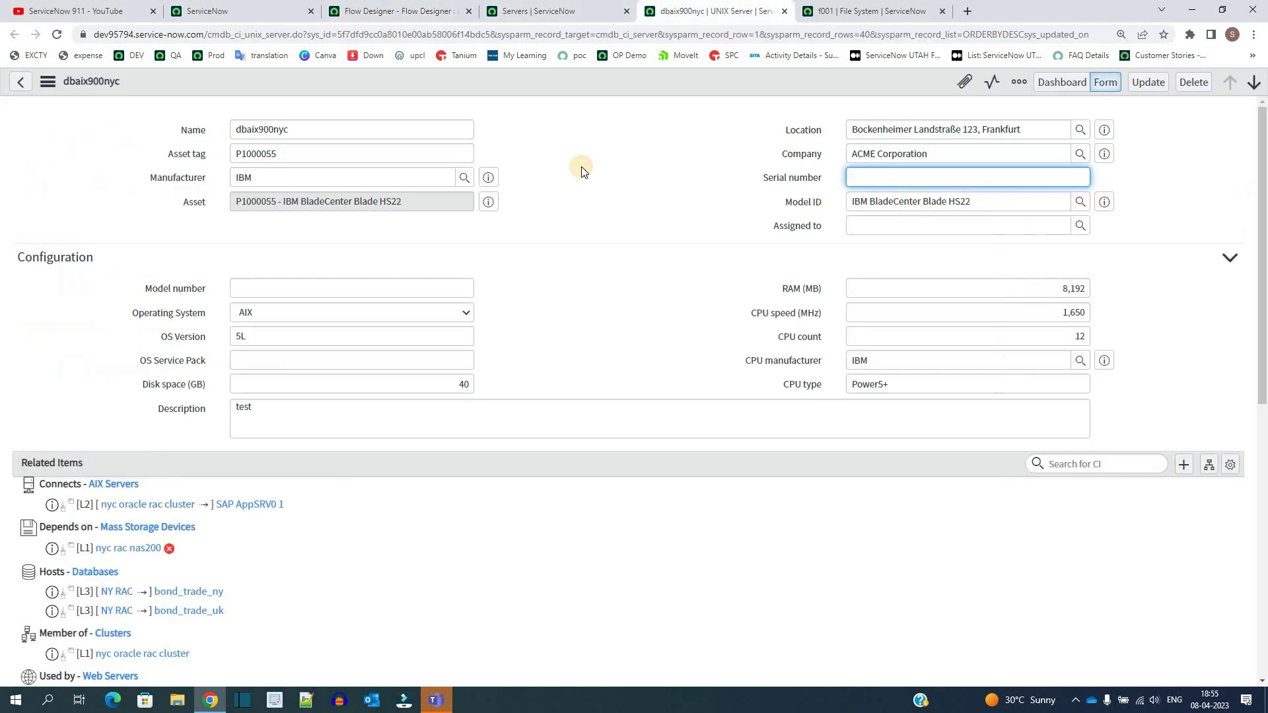
pyautogui.click(582, 169)
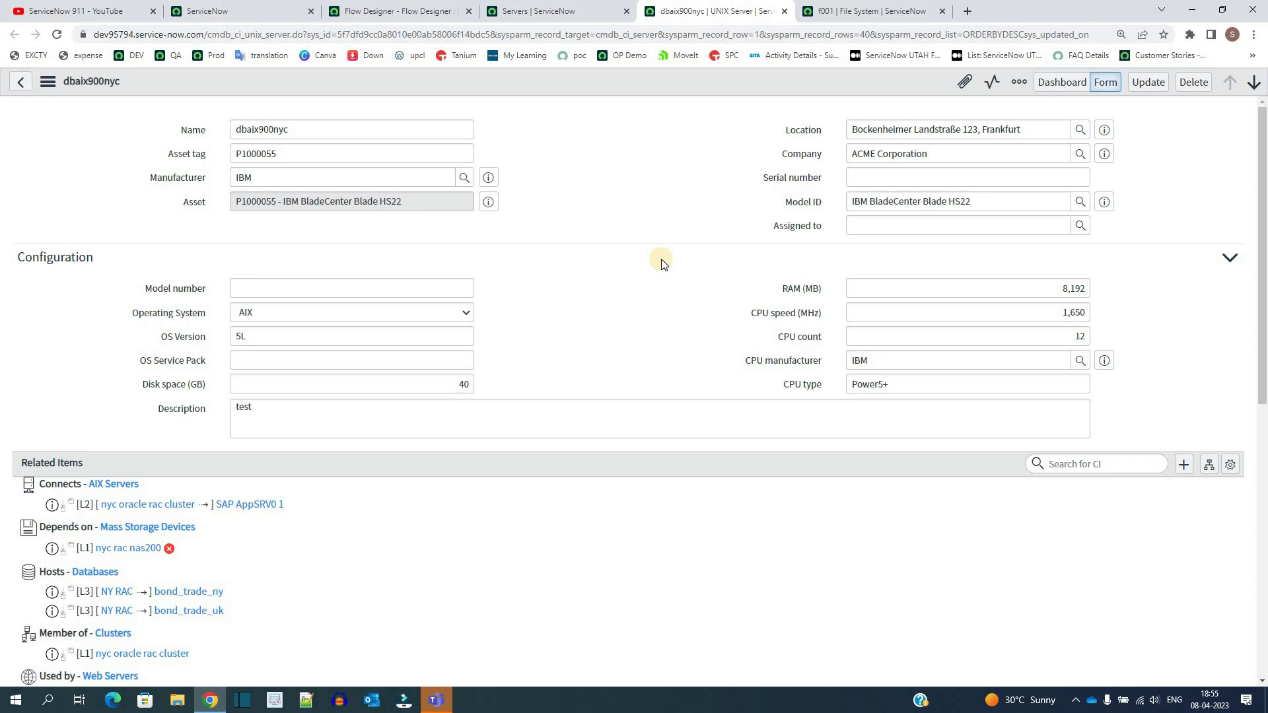
pyautogui.scroll(-8, 255, 431)
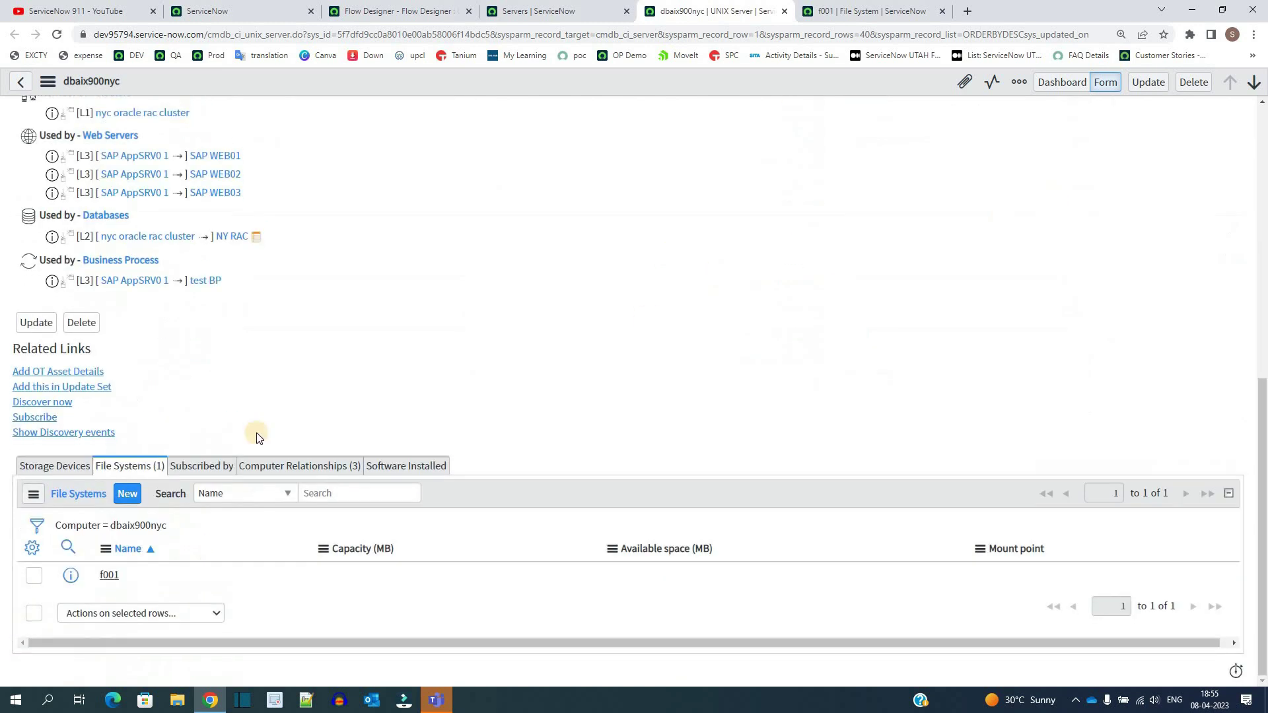
pyautogui.click(54, 476)
pyautogui.click(115, 470)
pyautogui.click(435, 467)
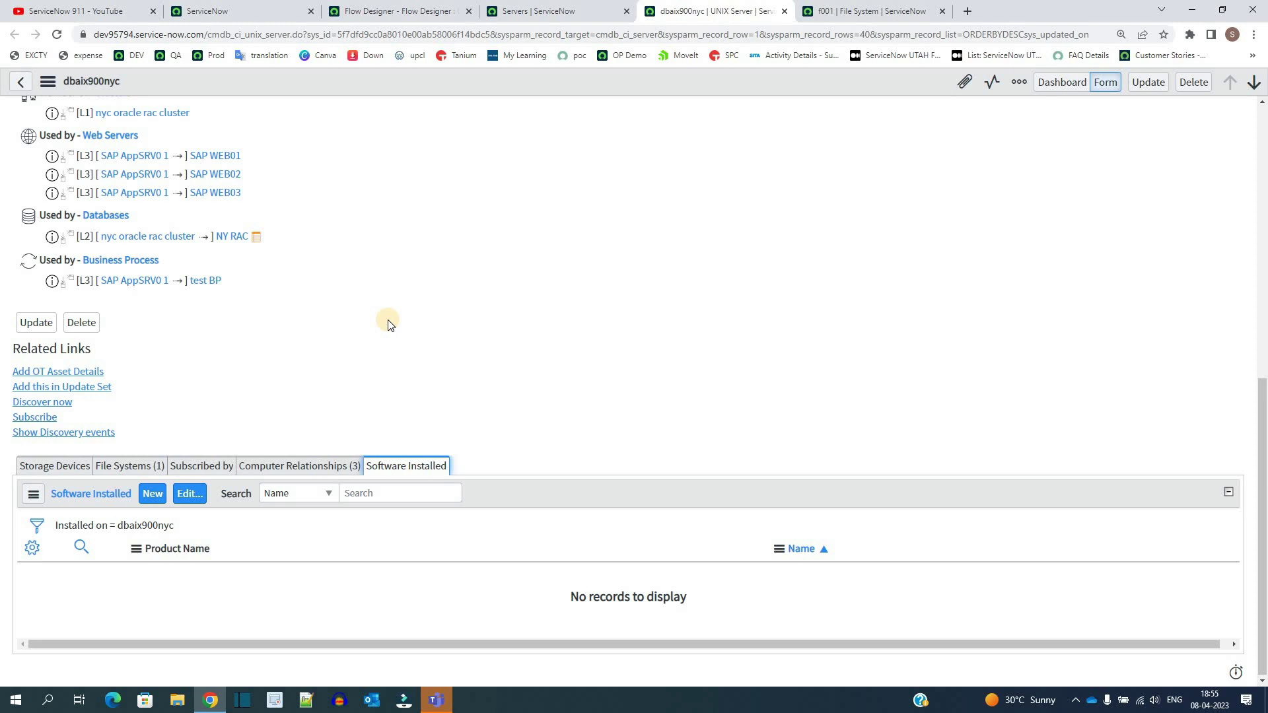
pyautogui.click(112, 469)
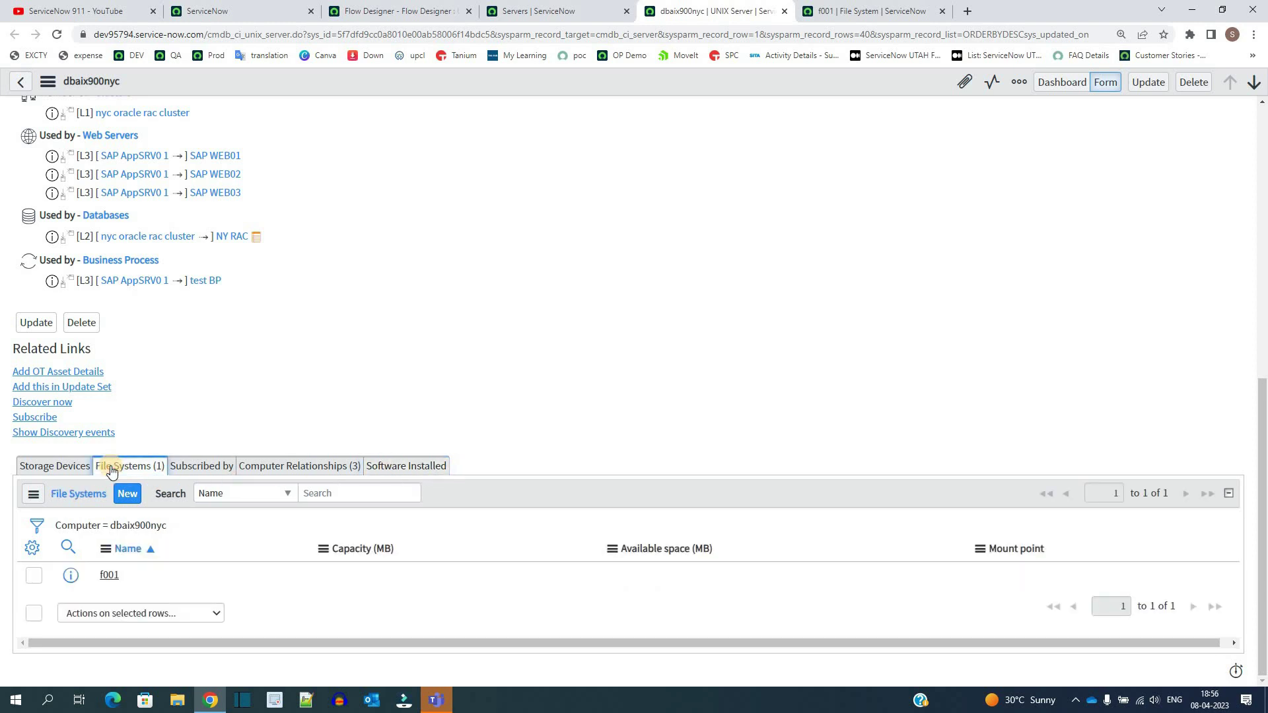
# Add a Record Created or Updated trigger on the Server table.
pyautogui.click(62, 469)
pyautogui.click(386, 10)
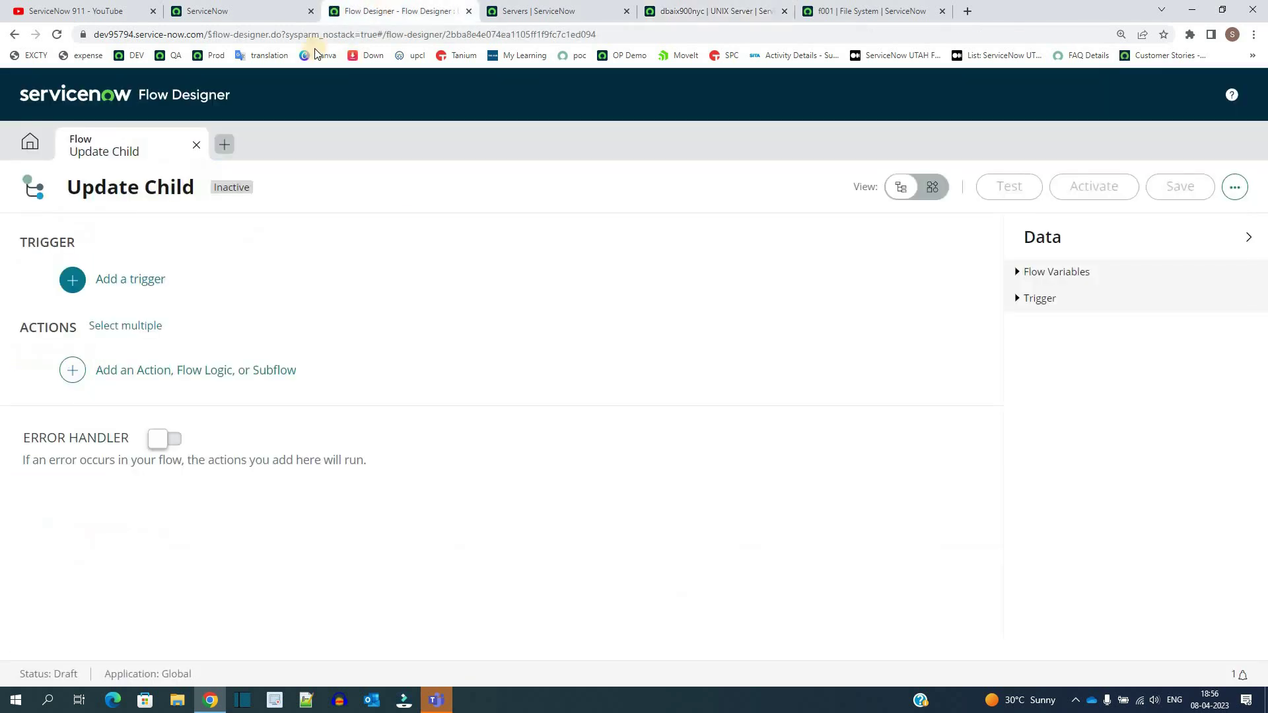
pyautogui.click(109, 279)
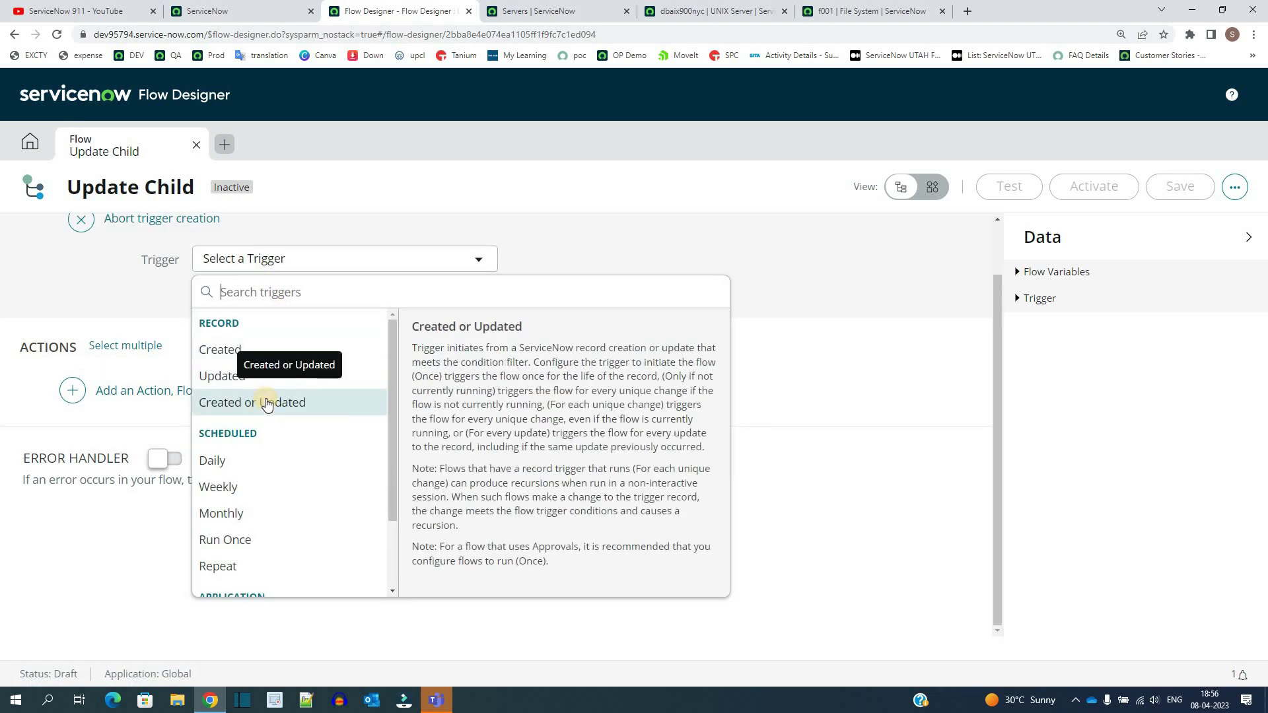
pyautogui.click(267, 403)
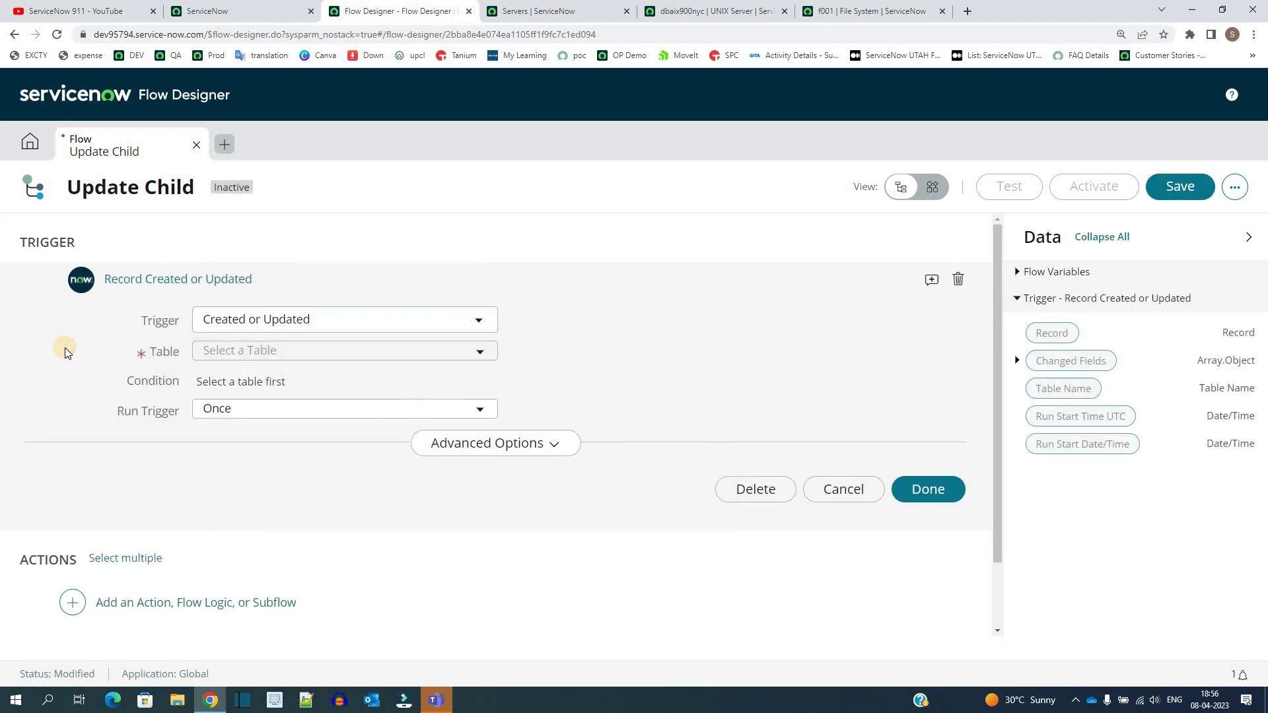
pyautogui.click(385, 350)
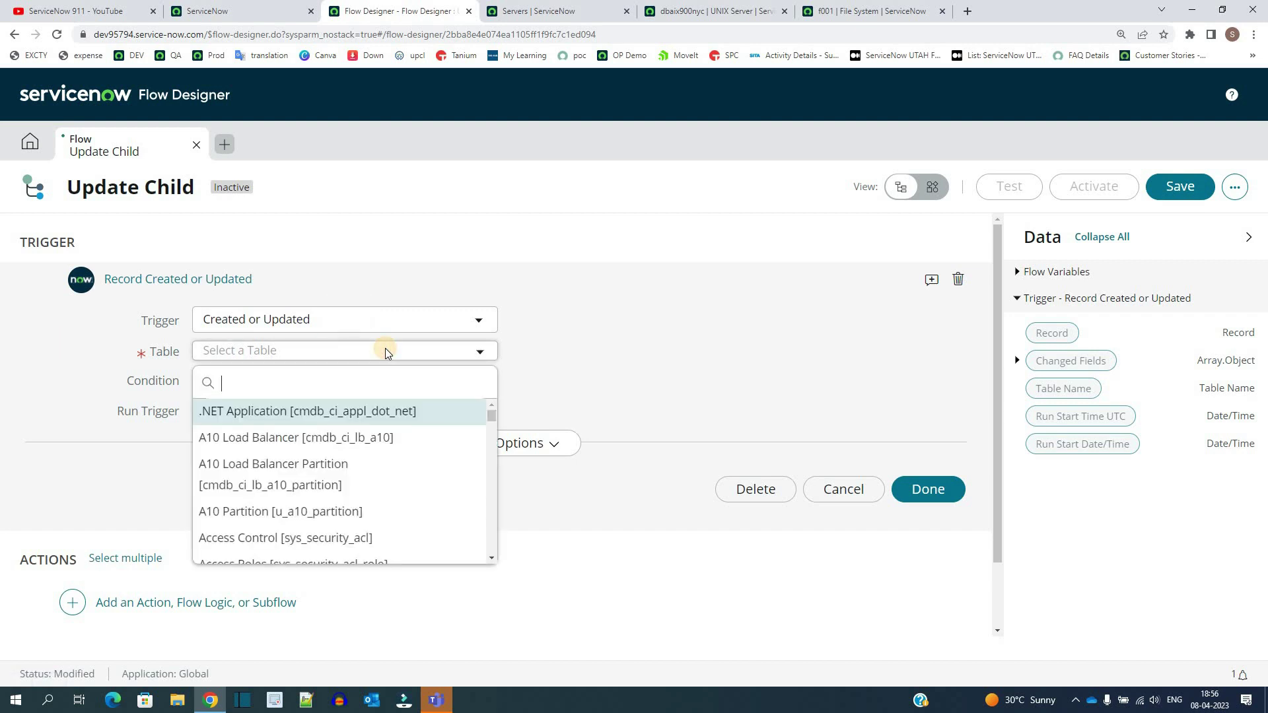
pyautogui.write('server')
pyautogui.click(302, 473)
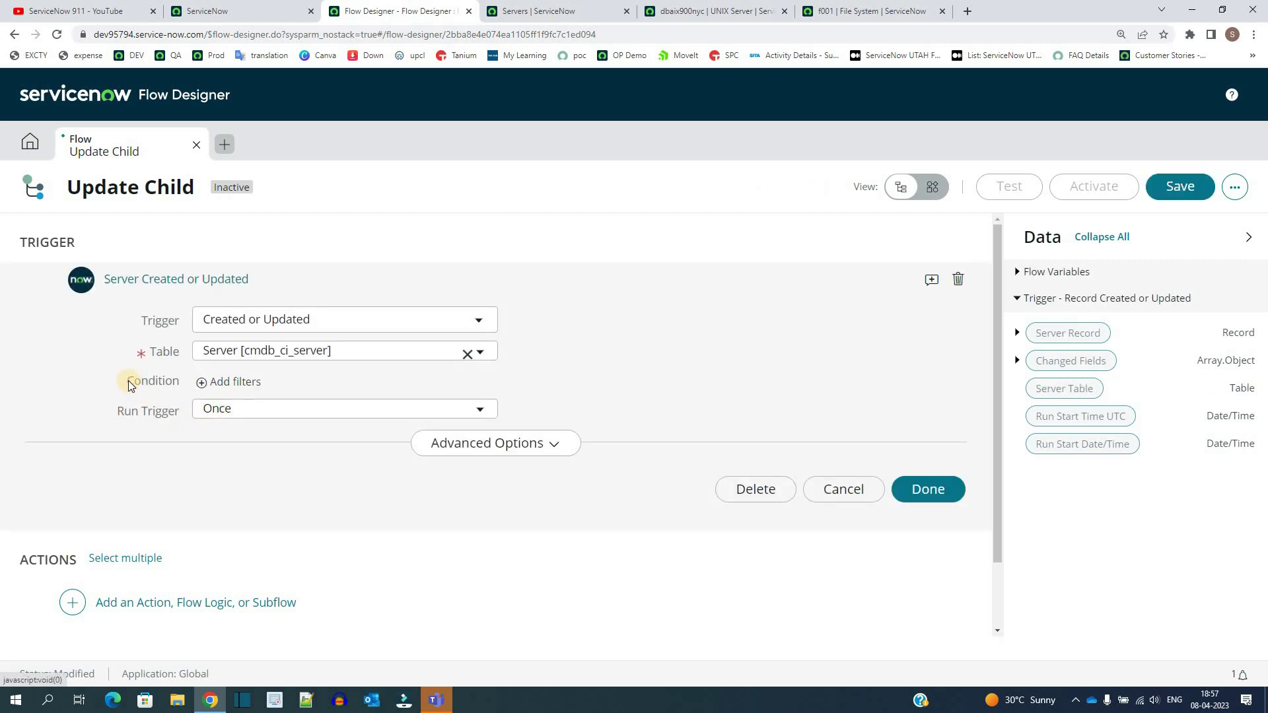
pyautogui.moveTo(128, 383); pyautogui.dragTo(273, 383)
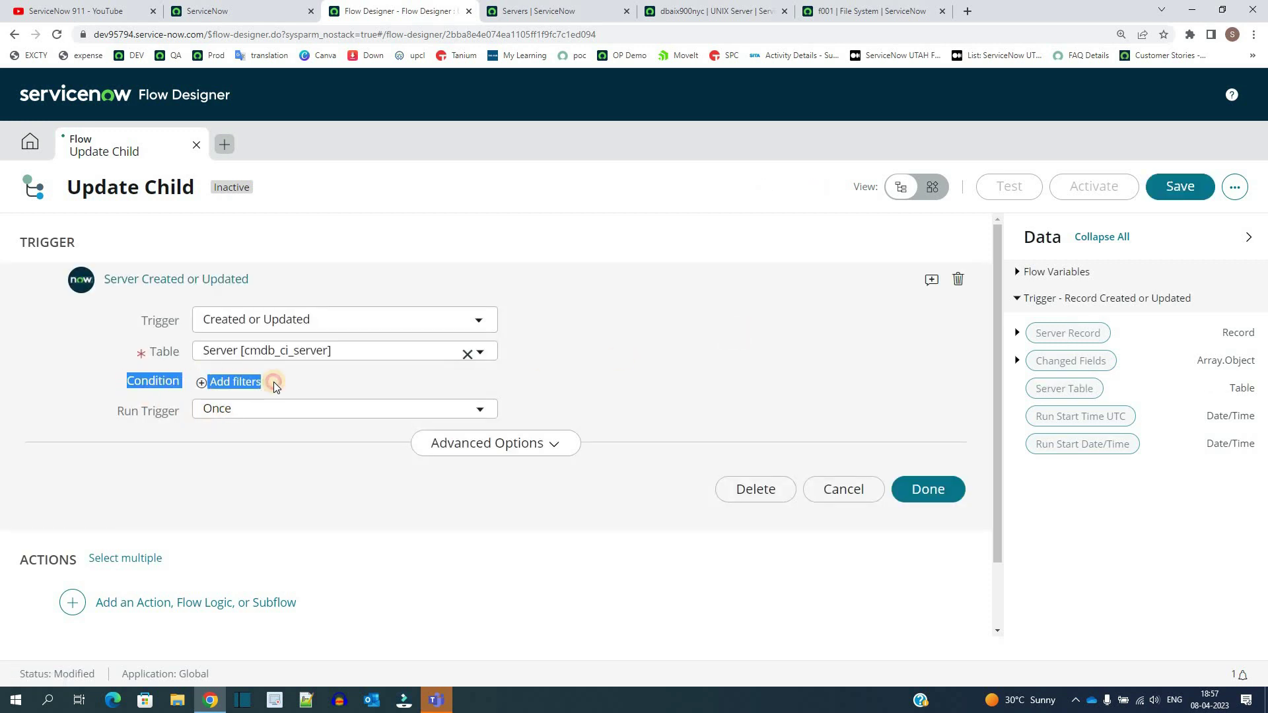
pyautogui.click(273, 382)
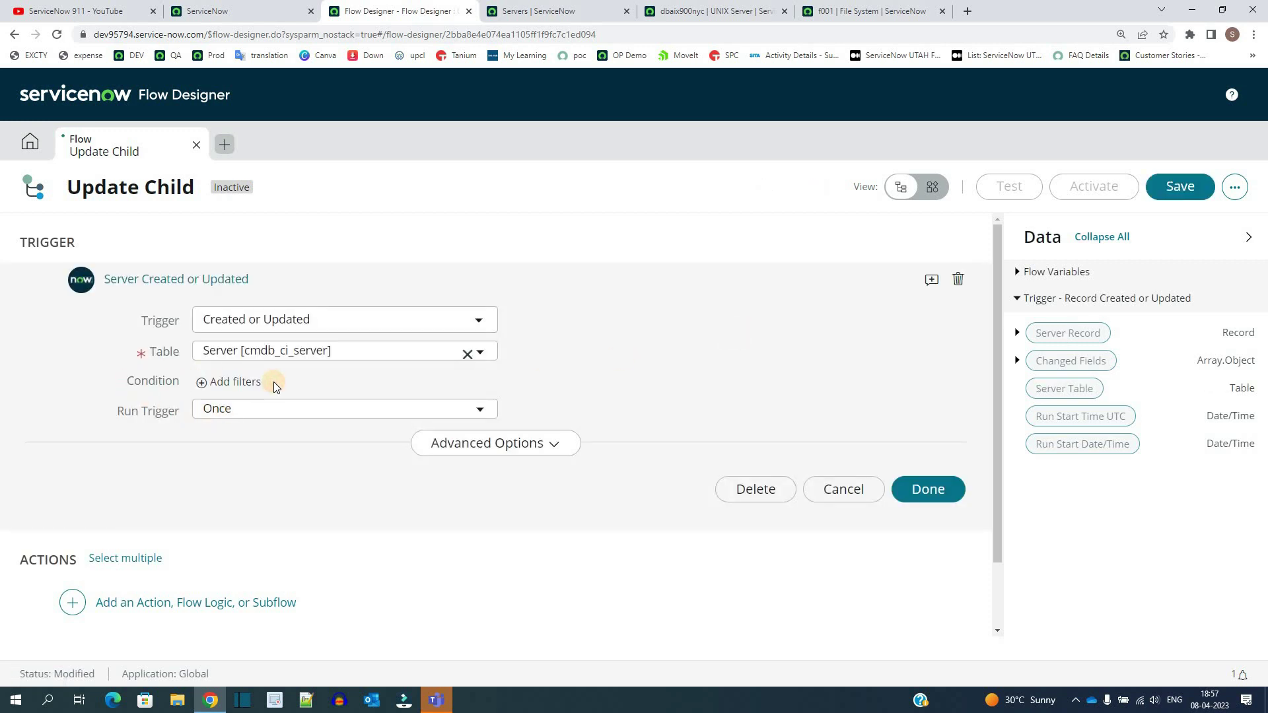
# Set the trigger's advanced option to run on current and extended tables.
pyautogui.click(484, 453)
pyautogui.scroll(-2, 370, 462)
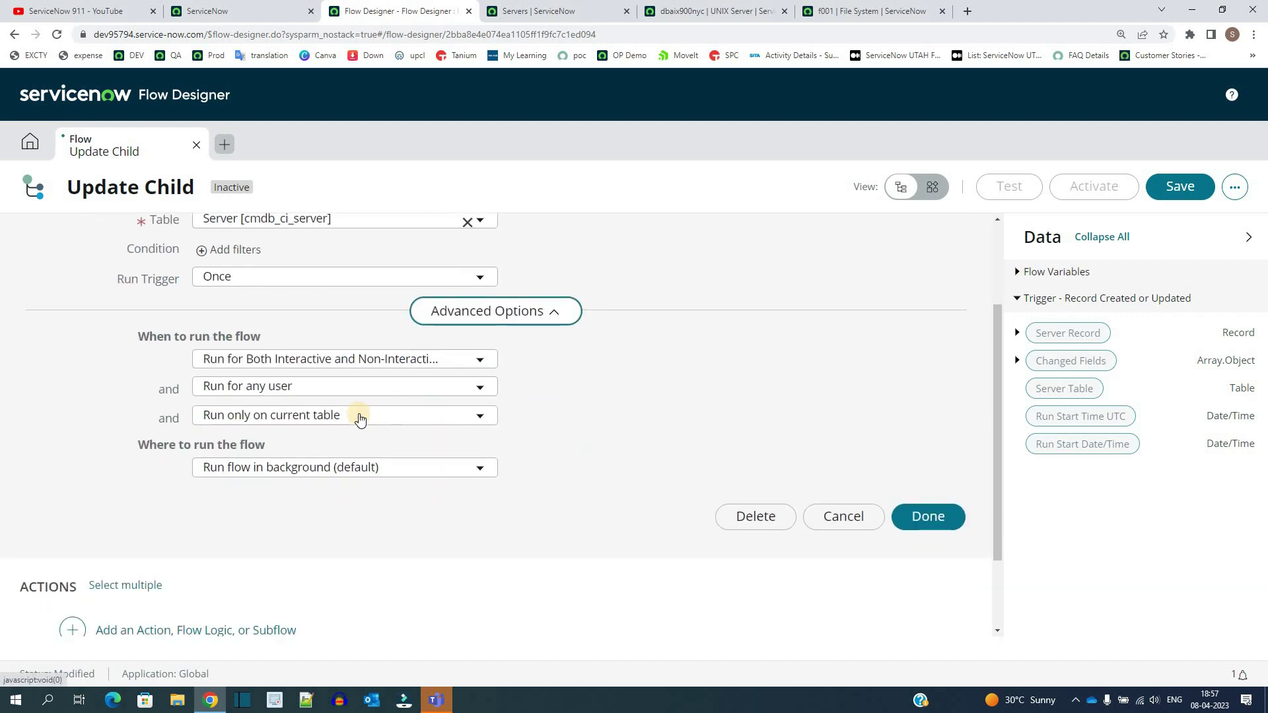
pyautogui.click(359, 415)
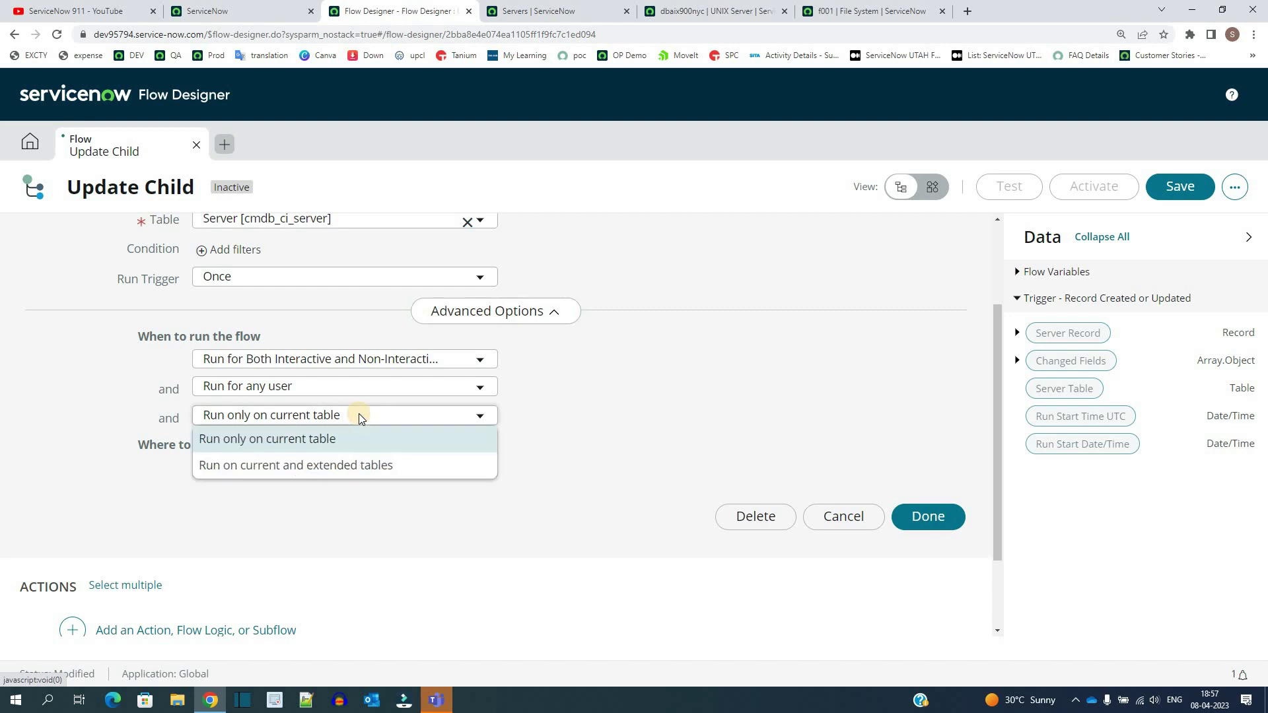
pyautogui.click(353, 466)
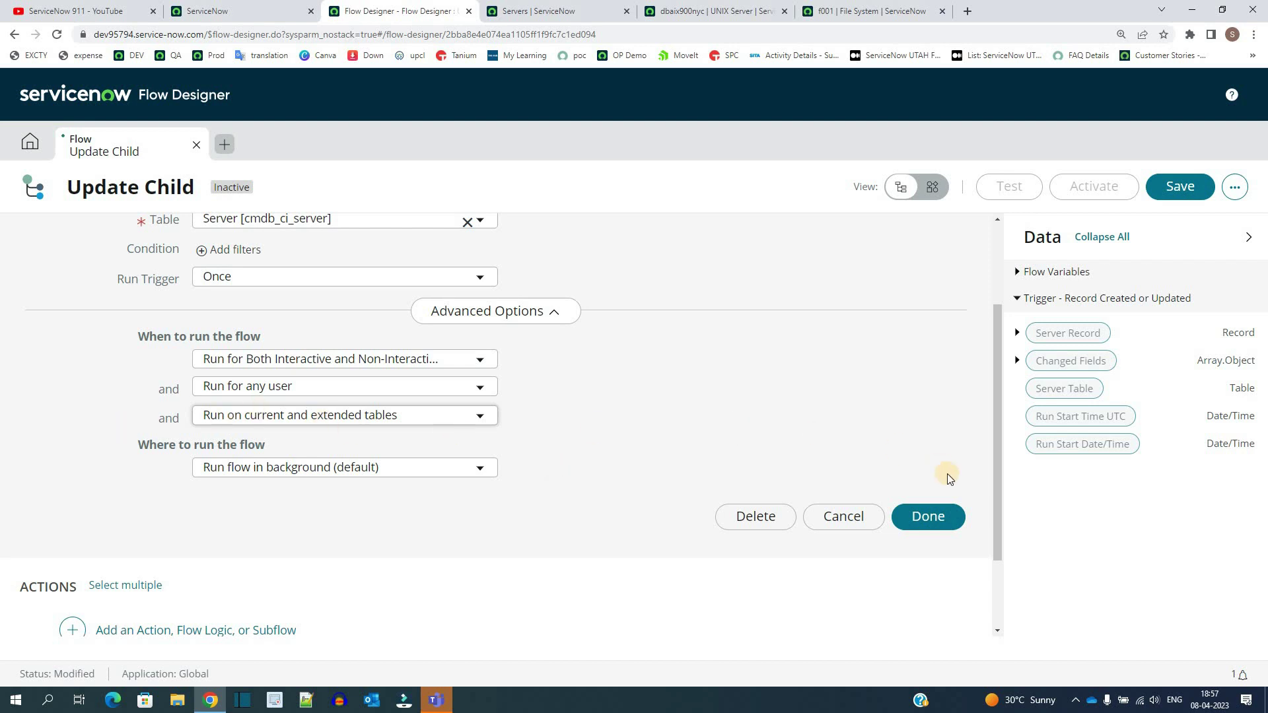
# Close the trigger settings and add an Update Multiple Records action.
pyautogui.click(938, 517)
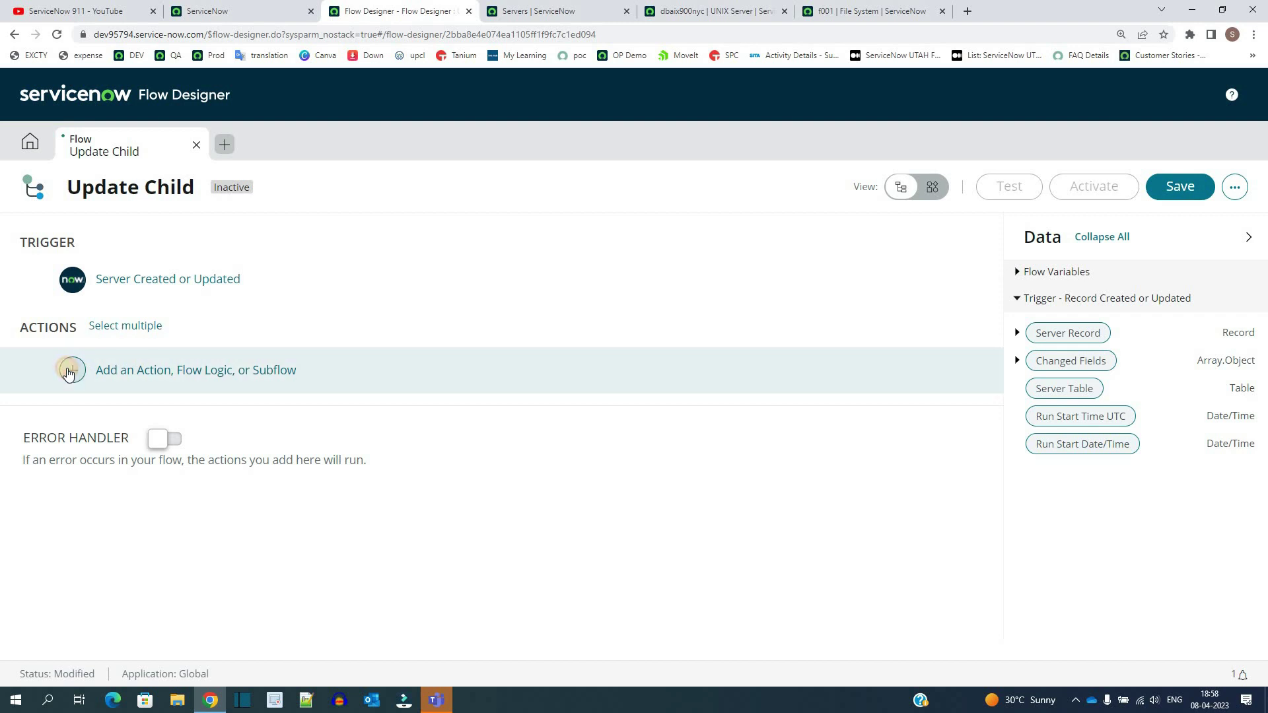
pyautogui.click(73, 370)
pyautogui.click(135, 372)
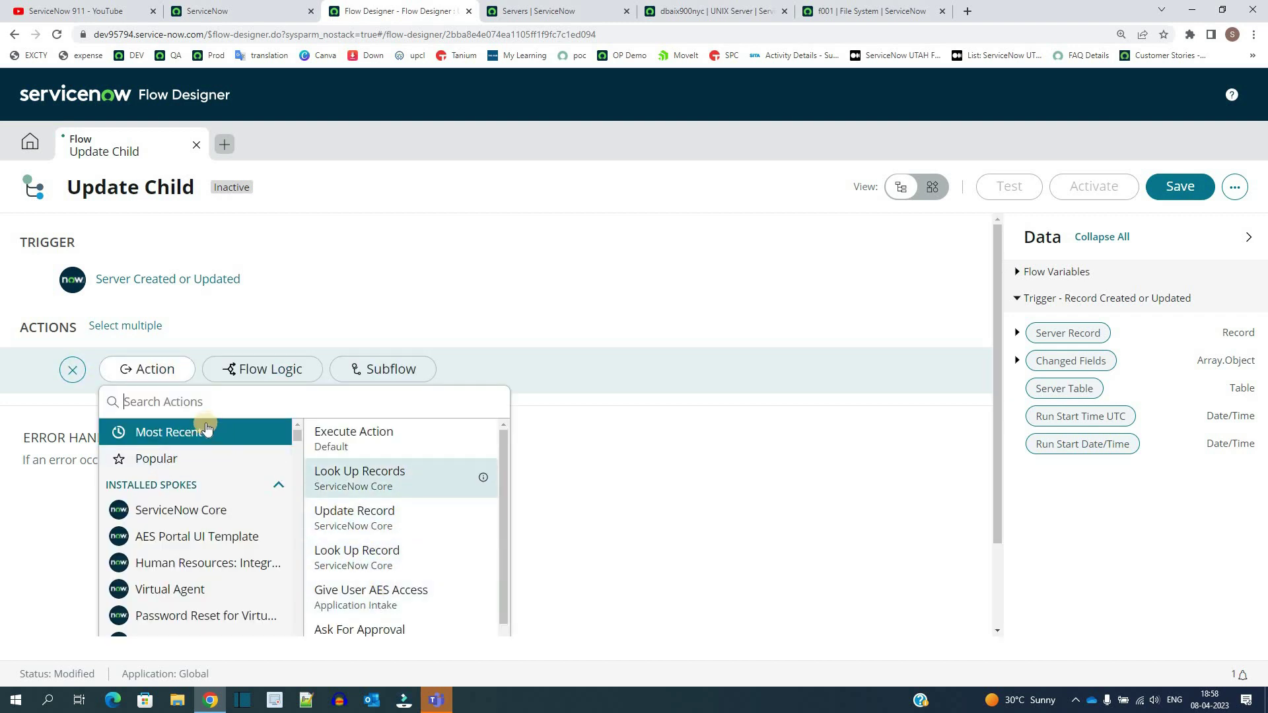
pyautogui.click(202, 403)
pyautogui.write('update multiple')
pyautogui.click(392, 457)
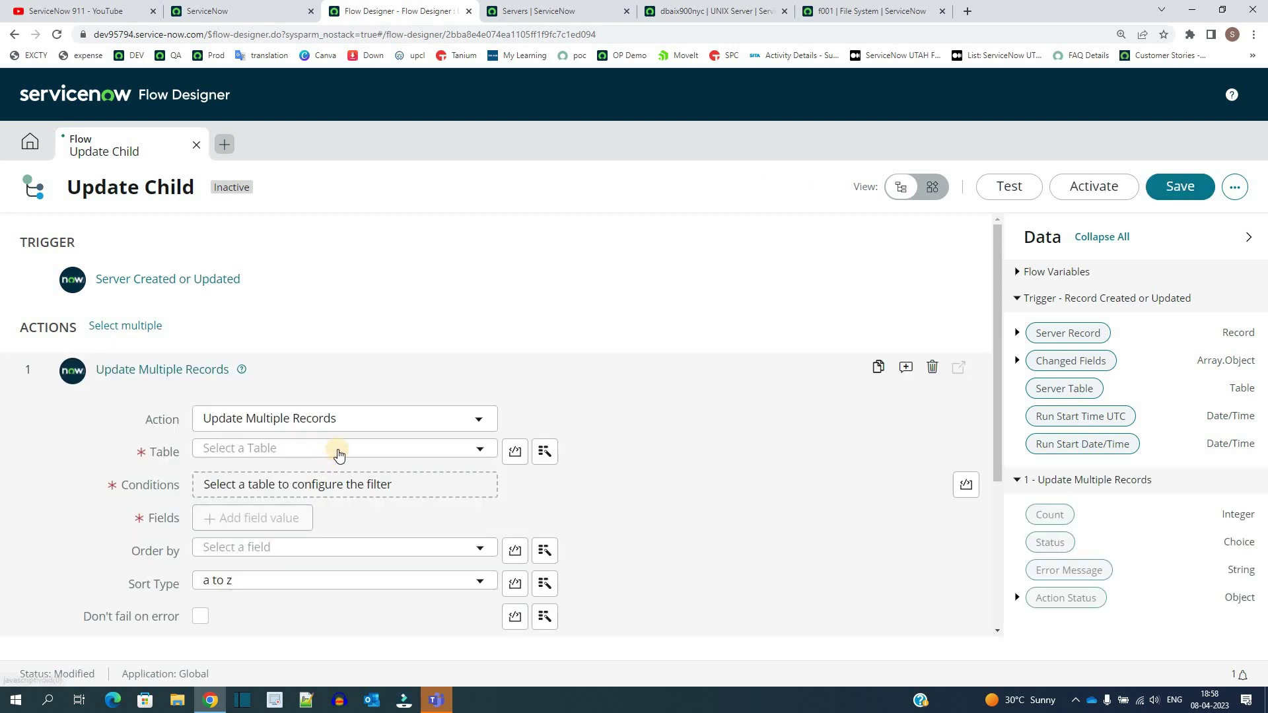
# Set the action's table to File System, then view dbaix900nyc's related file systems.
pyautogui.click(338, 452)
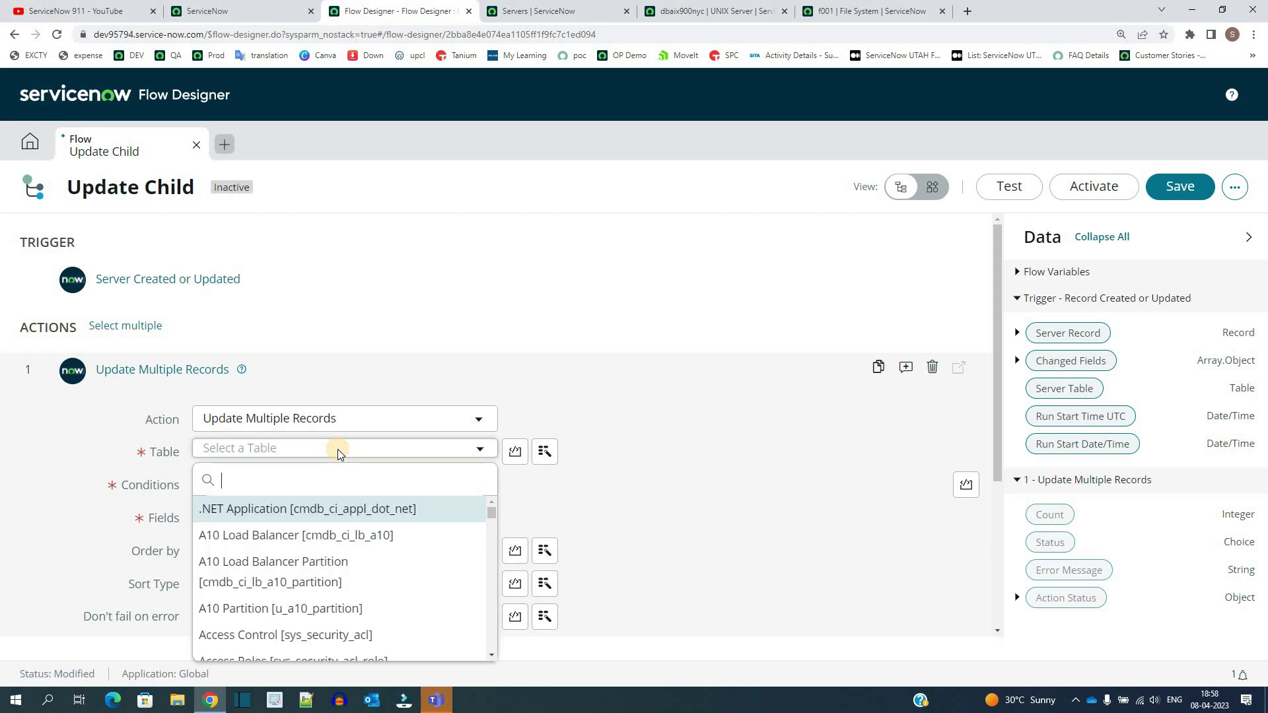
pyautogui.write('file system')
pyautogui.press('Return')
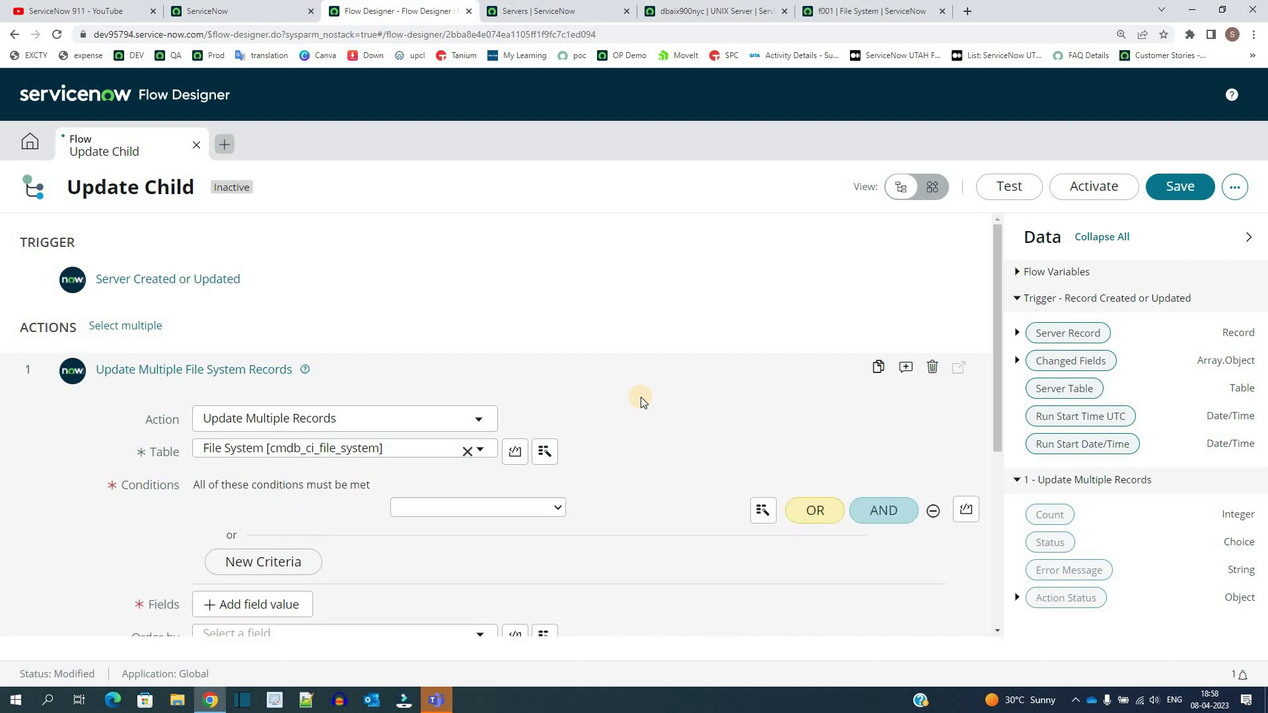
pyautogui.click(686, 11)
pyautogui.click(145, 468)
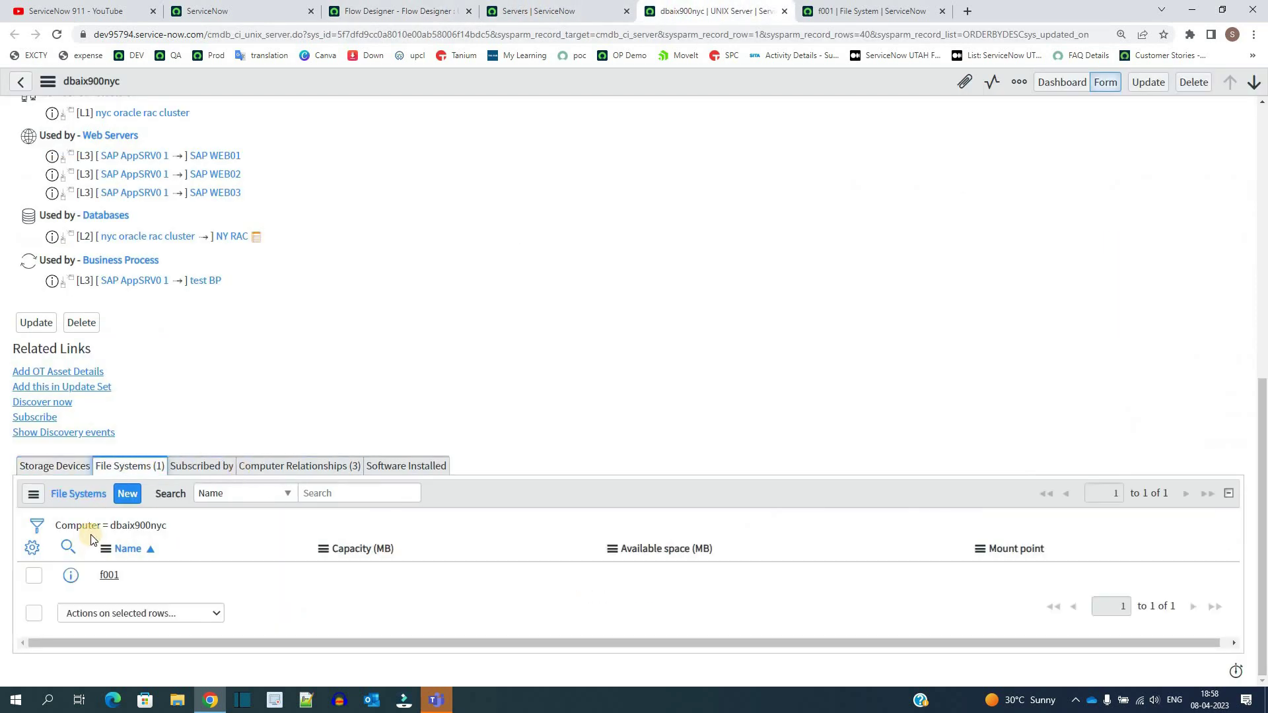
# Make the update condition match file systems whose Computer is the trigger's Server Record.
pyautogui.click(534, 7)
pyautogui.click(391, 8)
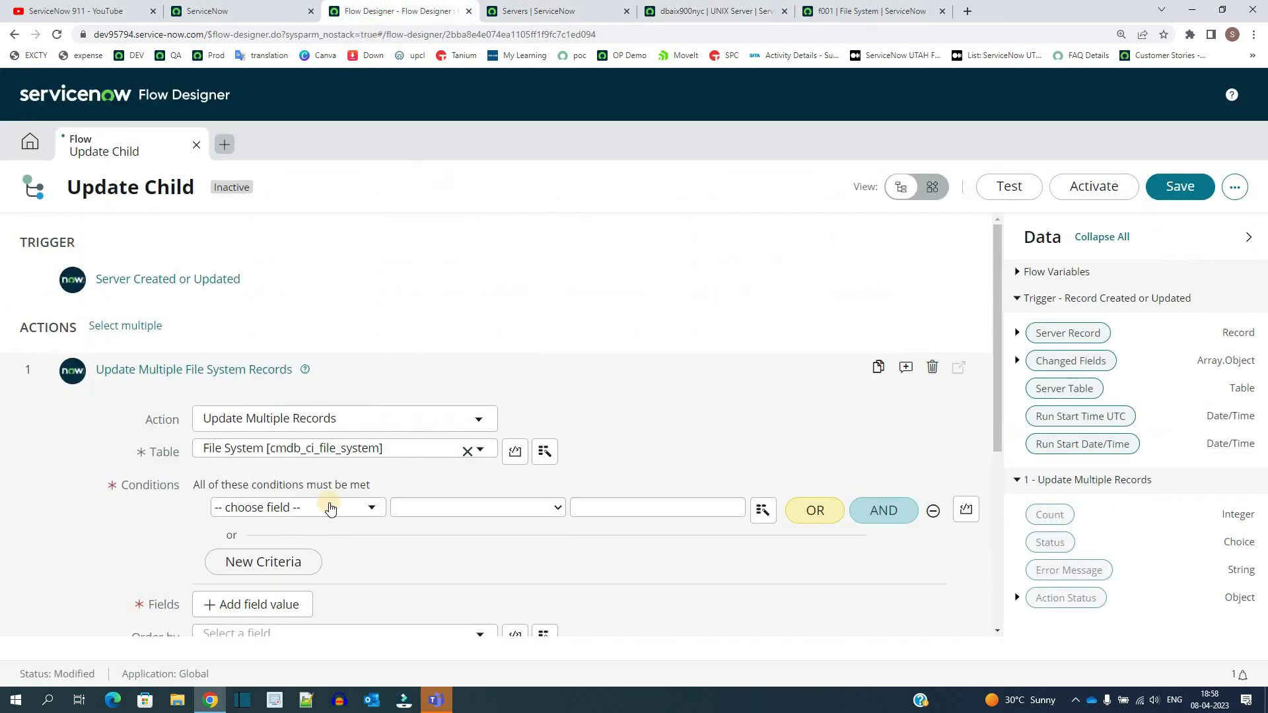
pyautogui.click(330, 515)
pyautogui.click(291, 529)
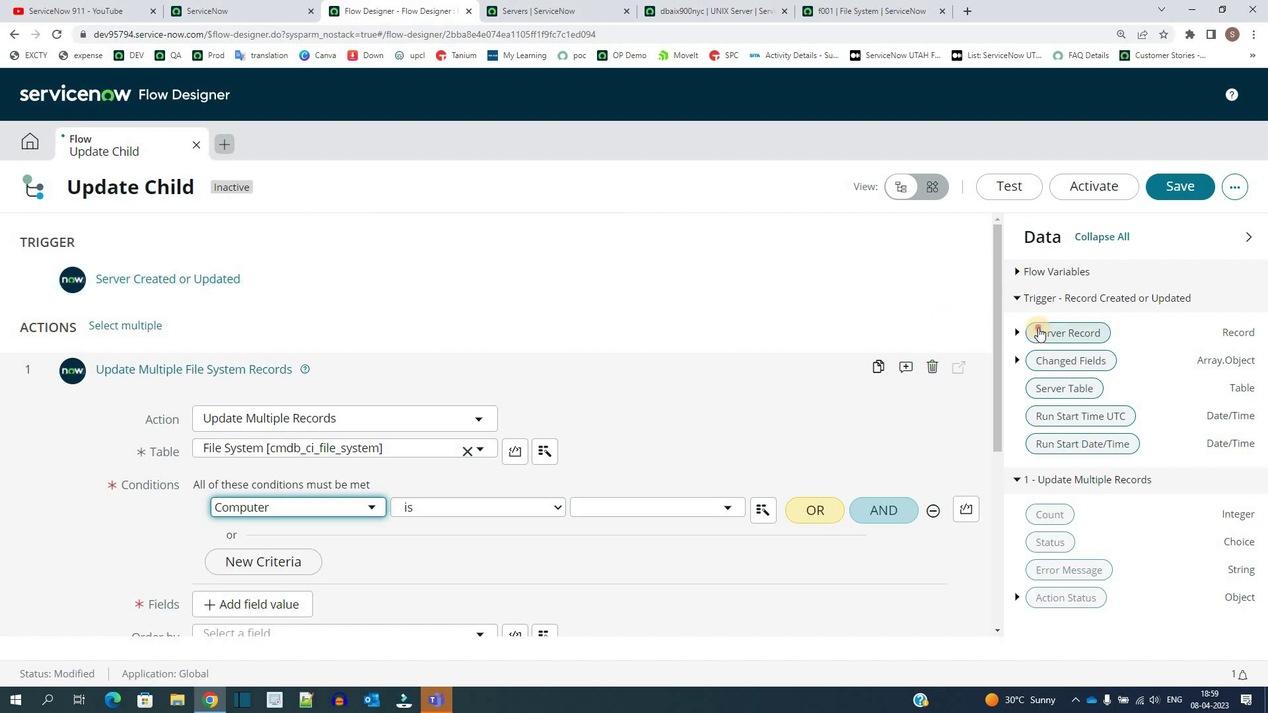
pyautogui.moveTo(1039, 333); pyautogui.dragTo(636, 501)
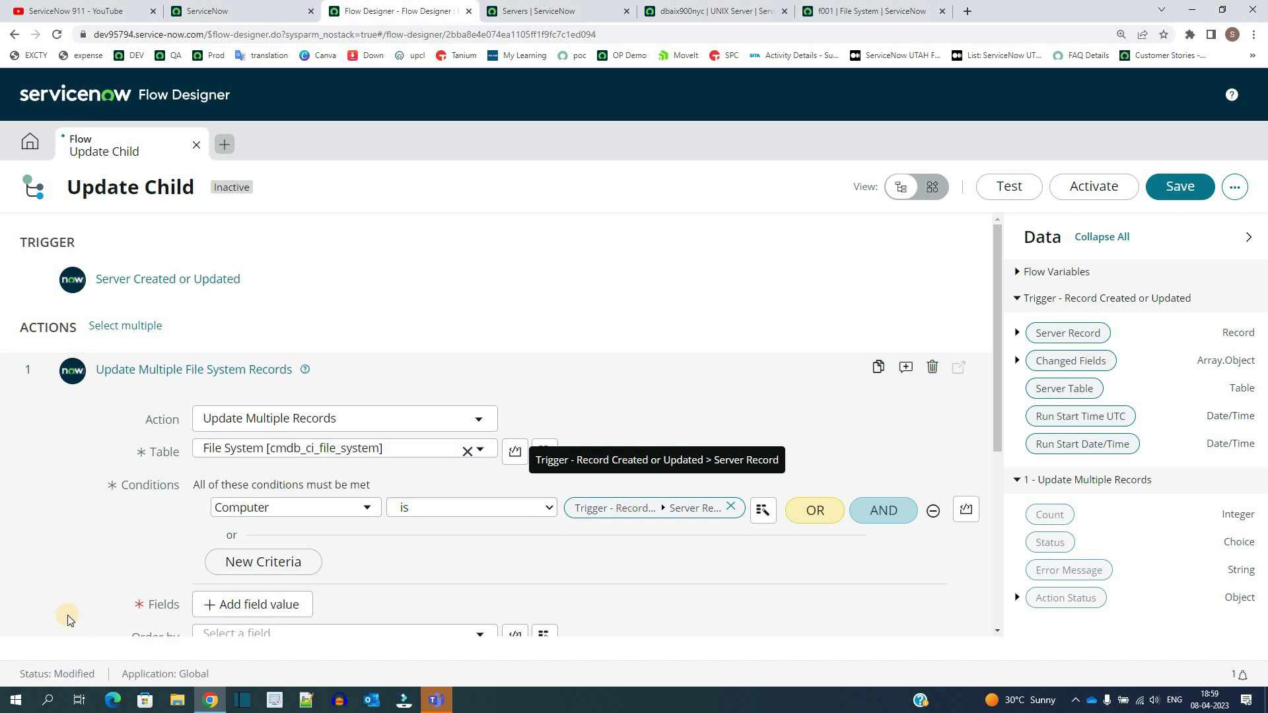
# Add a Company field value filled from the trigger Server Record's Company pill.
pyautogui.scroll(-3, 249, 410)
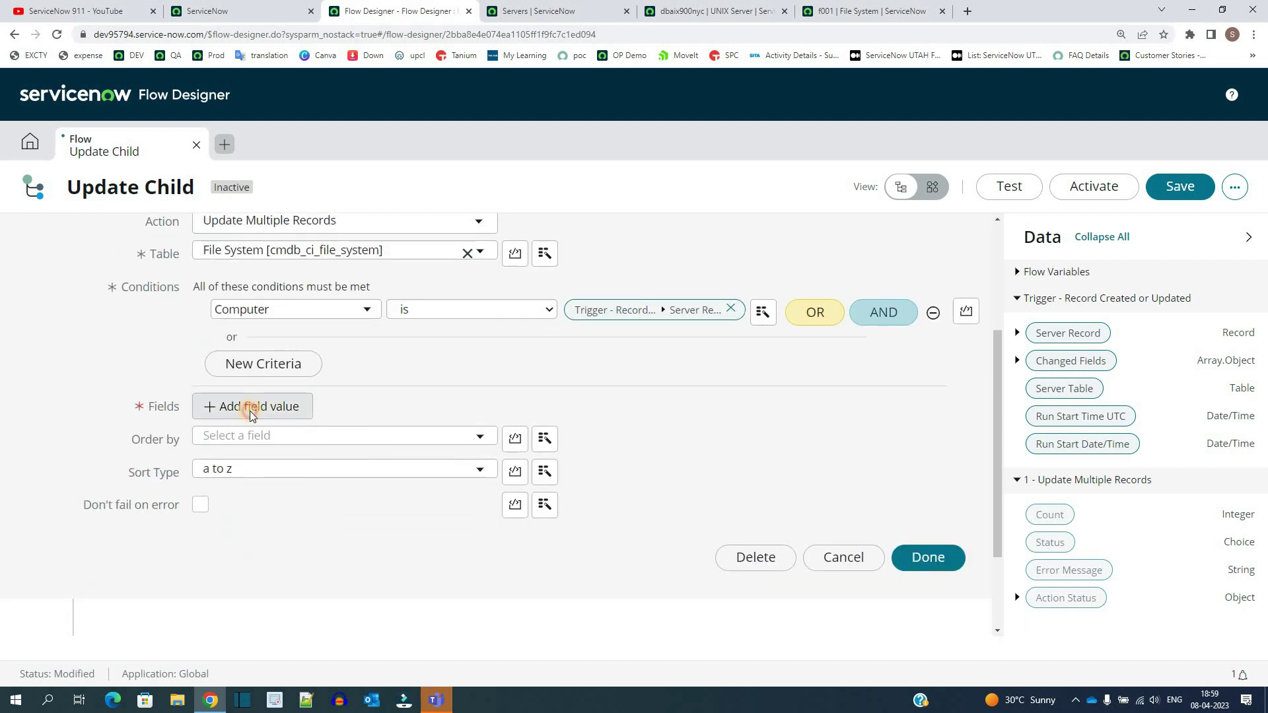
pyautogui.click(251, 409)
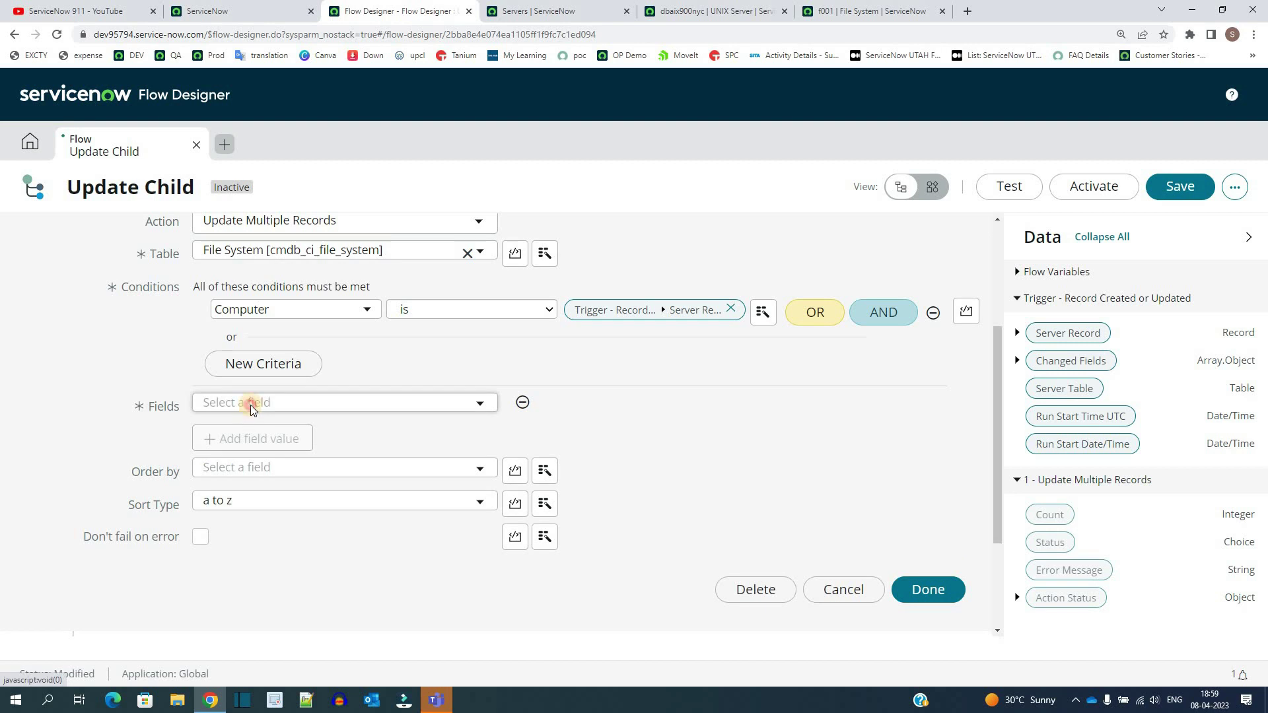
pyautogui.click(251, 404)
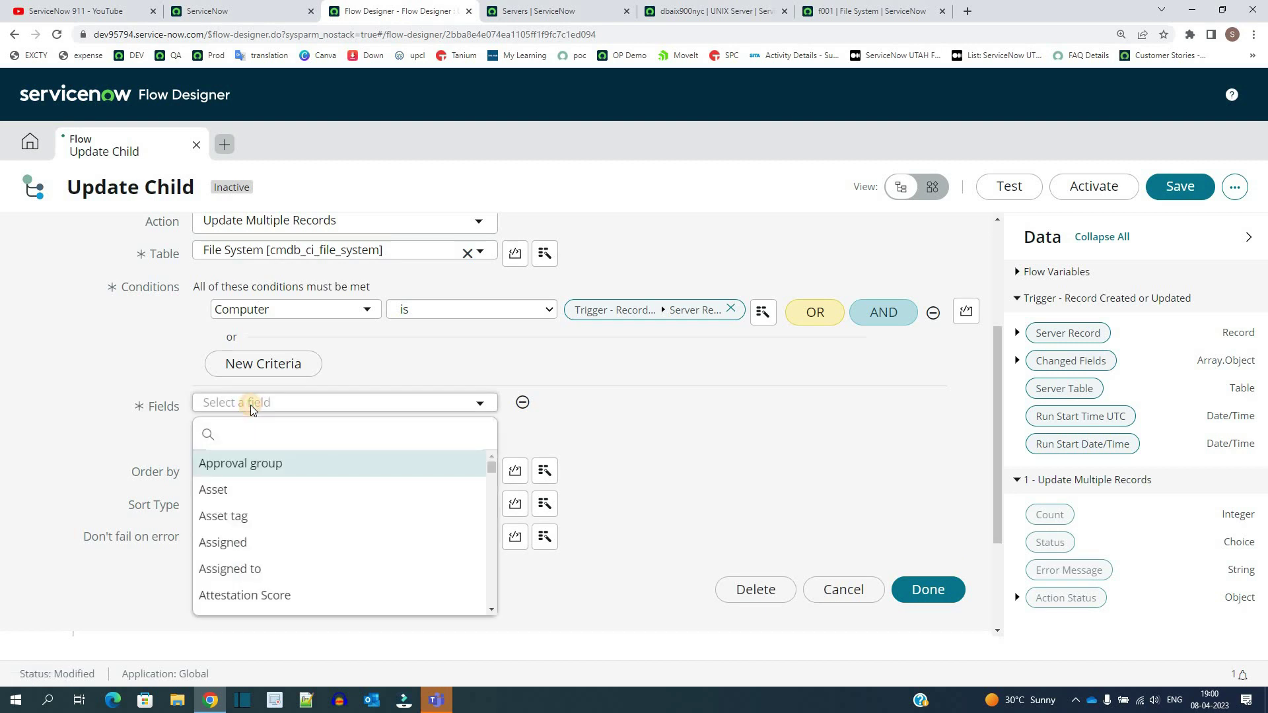
pyautogui.write('compan')
pyautogui.press('Return')
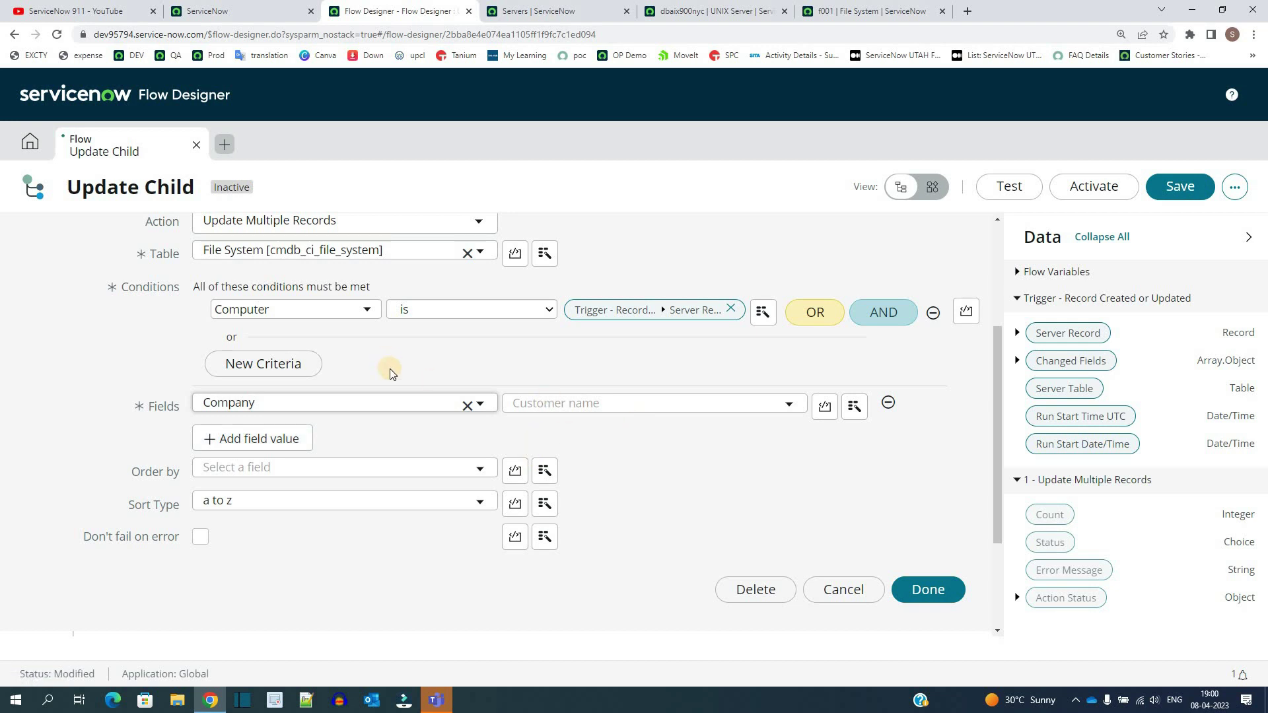
pyautogui.scroll(3, 145, 292)
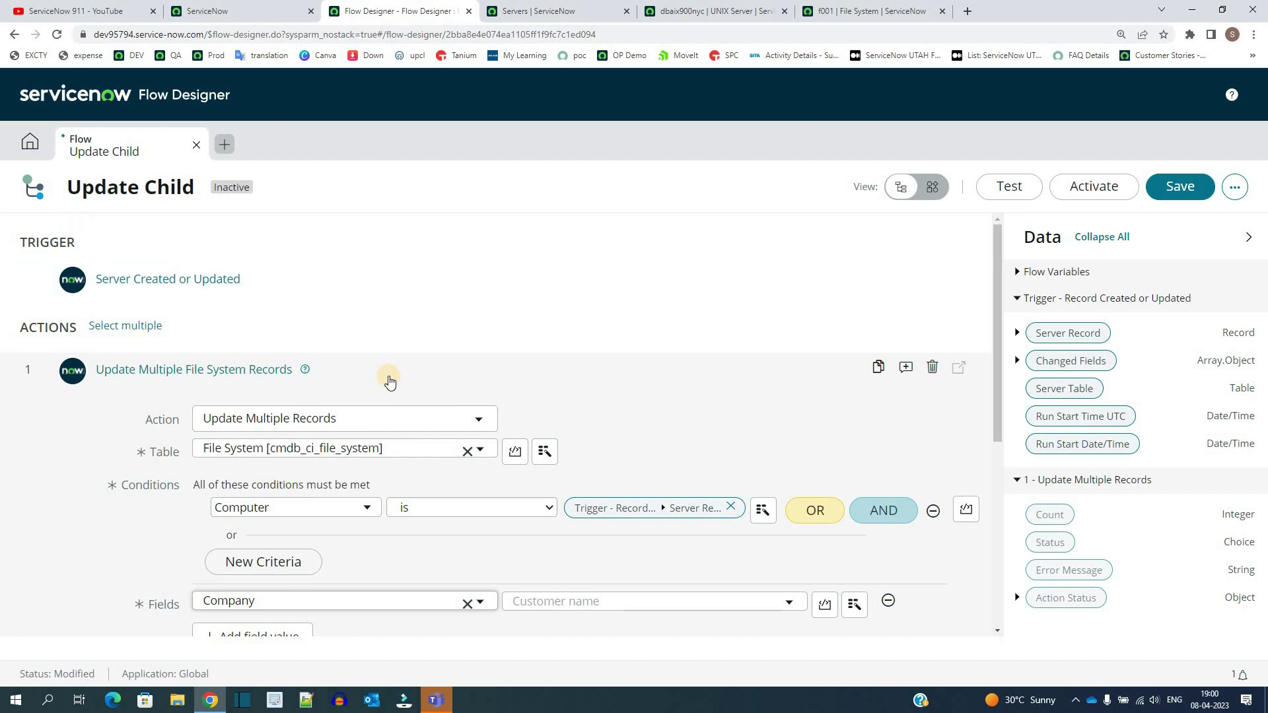
pyautogui.scroll(-5, 391, 377)
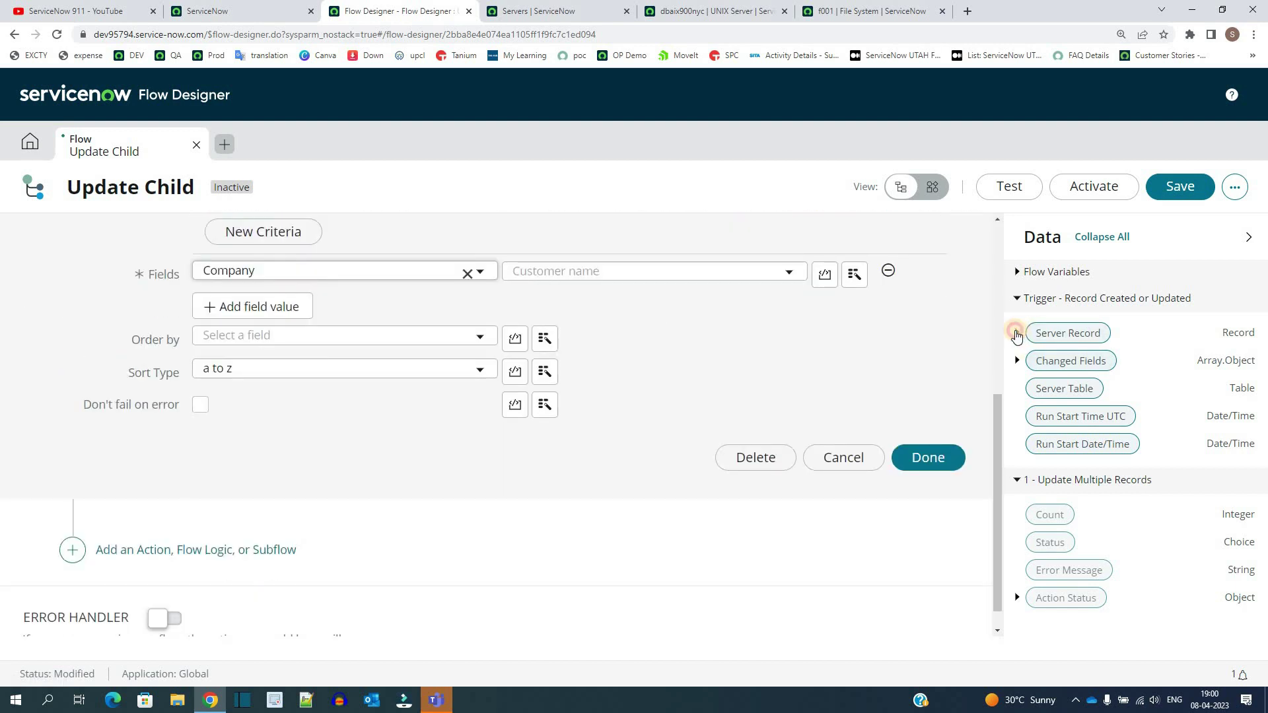
pyautogui.click(1016, 334)
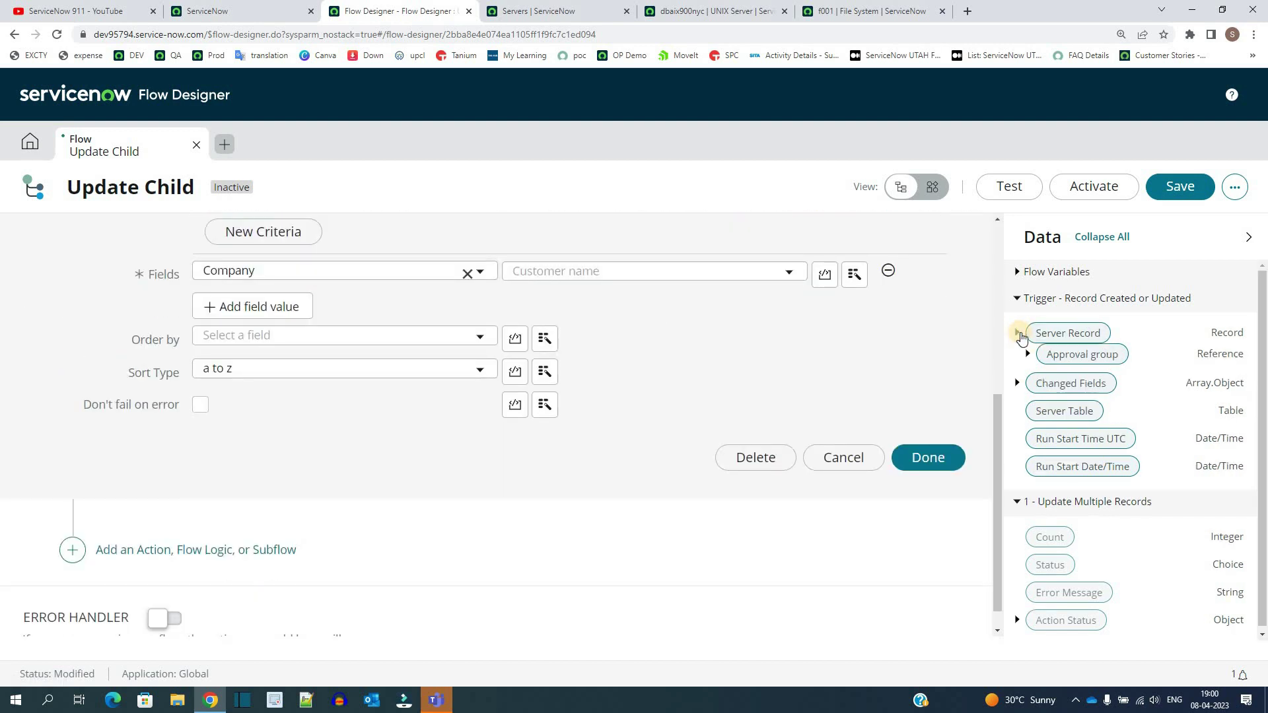
pyautogui.scroll(-12, 1061, 449)
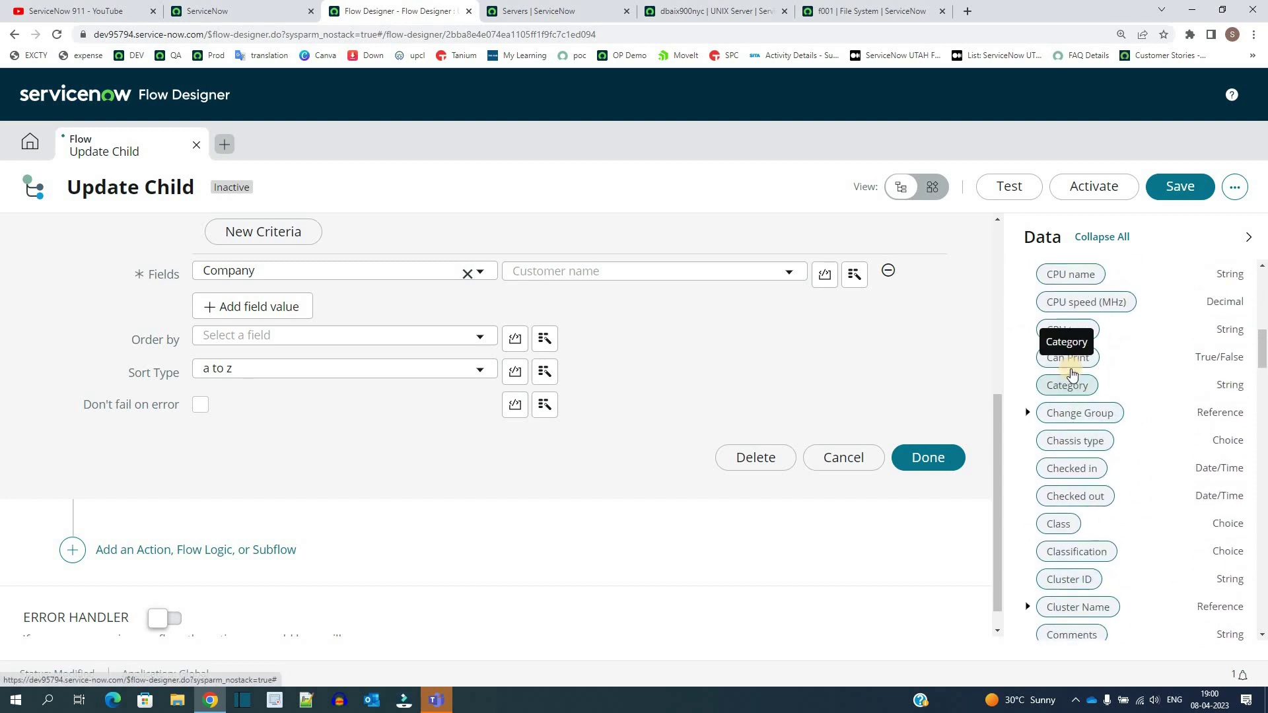
pyautogui.scroll(-5, 1063, 356)
pyautogui.moveTo(1057, 325); pyautogui.dragTo(585, 294)
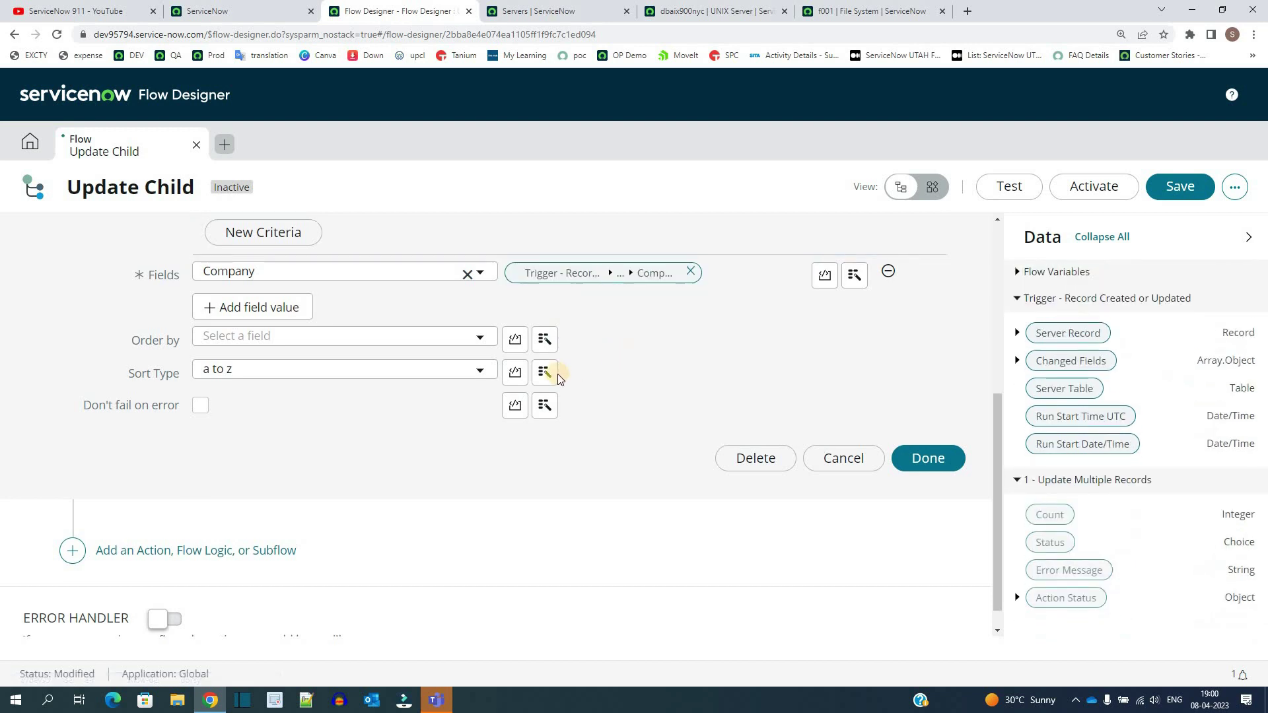
pyautogui.scroll(2, 402, 419)
# Add a Location field value from the Server Record's Location pill and close the action.
pyautogui.click(260, 440)
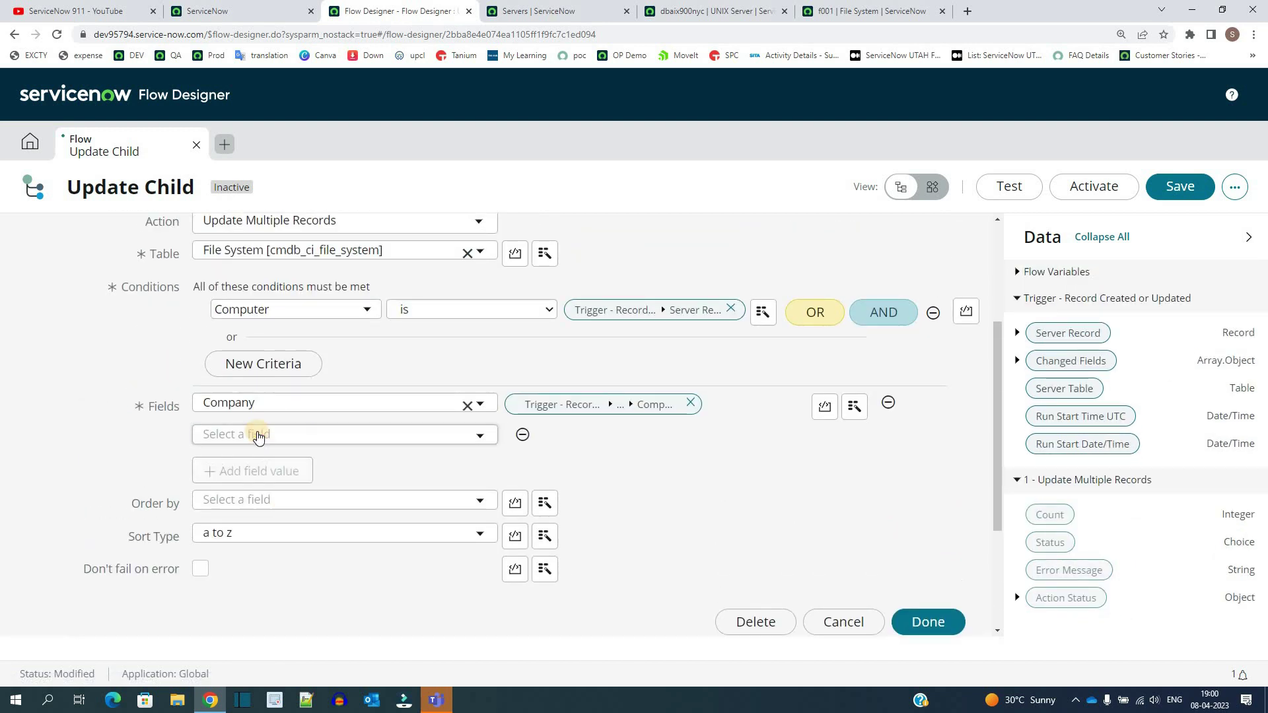
pyautogui.click(257, 435)
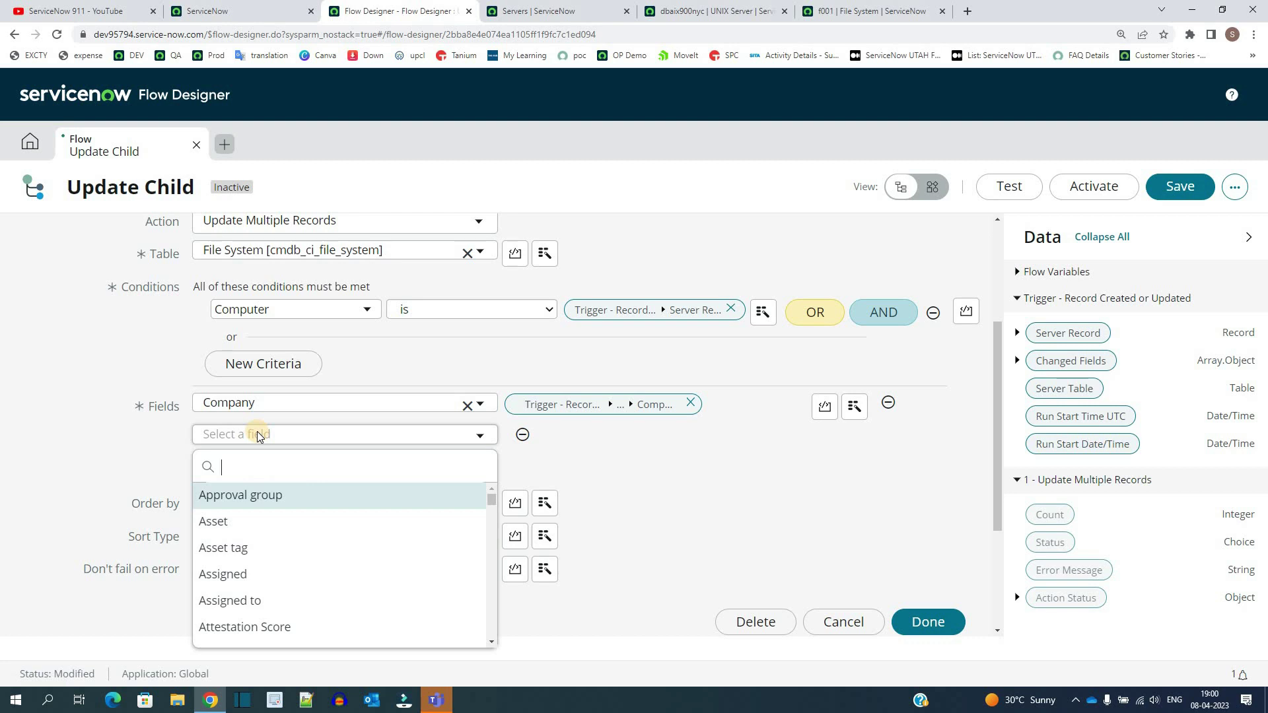
pyautogui.write('locat')
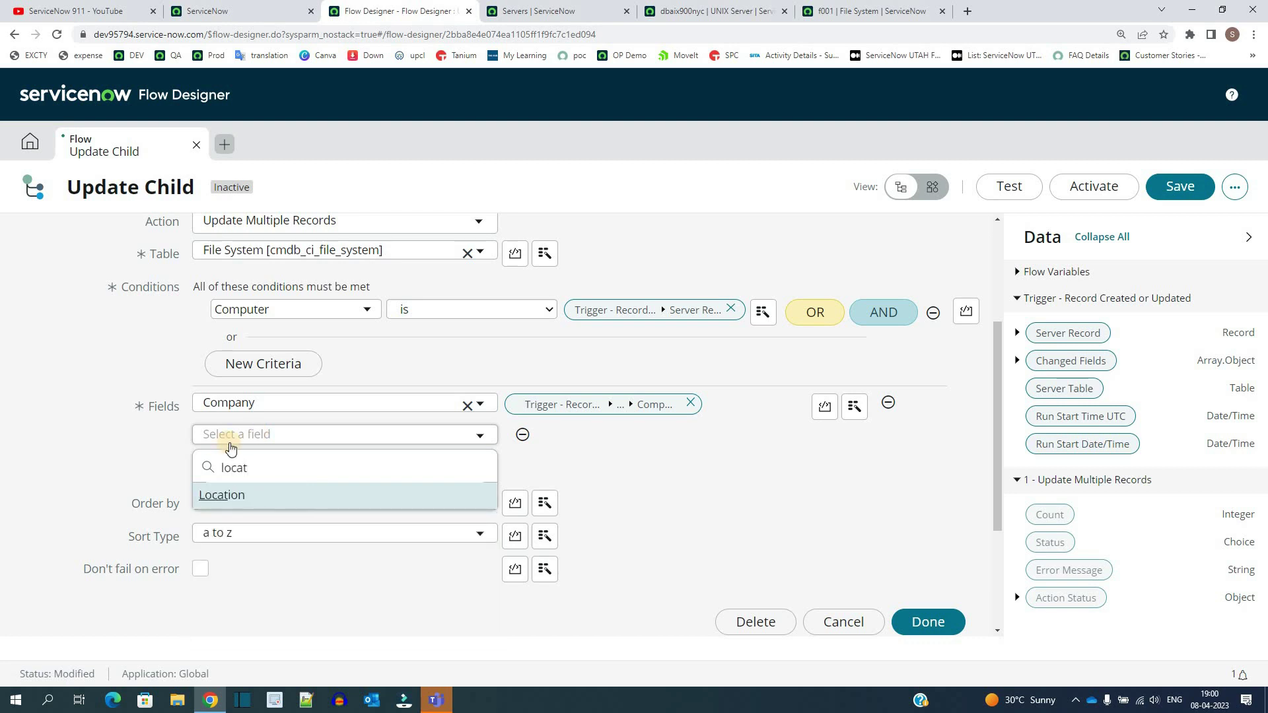
pyautogui.press('Return')
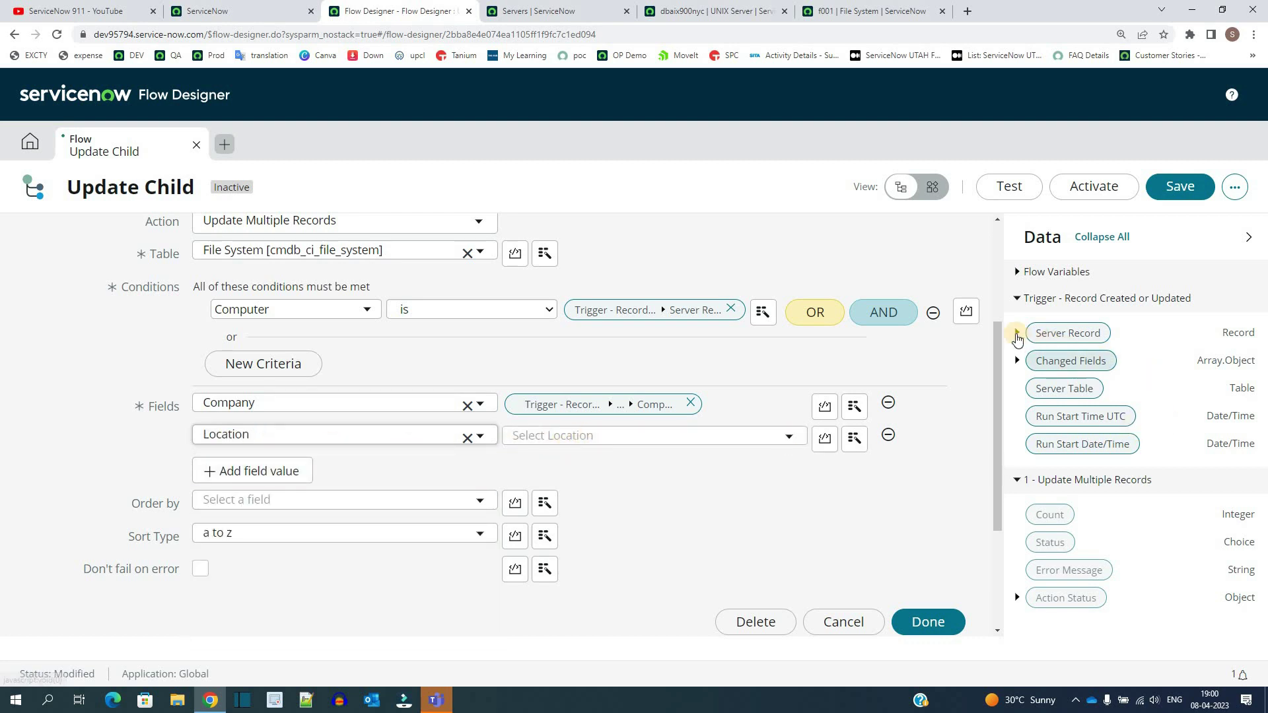
pyautogui.click(1017, 333)
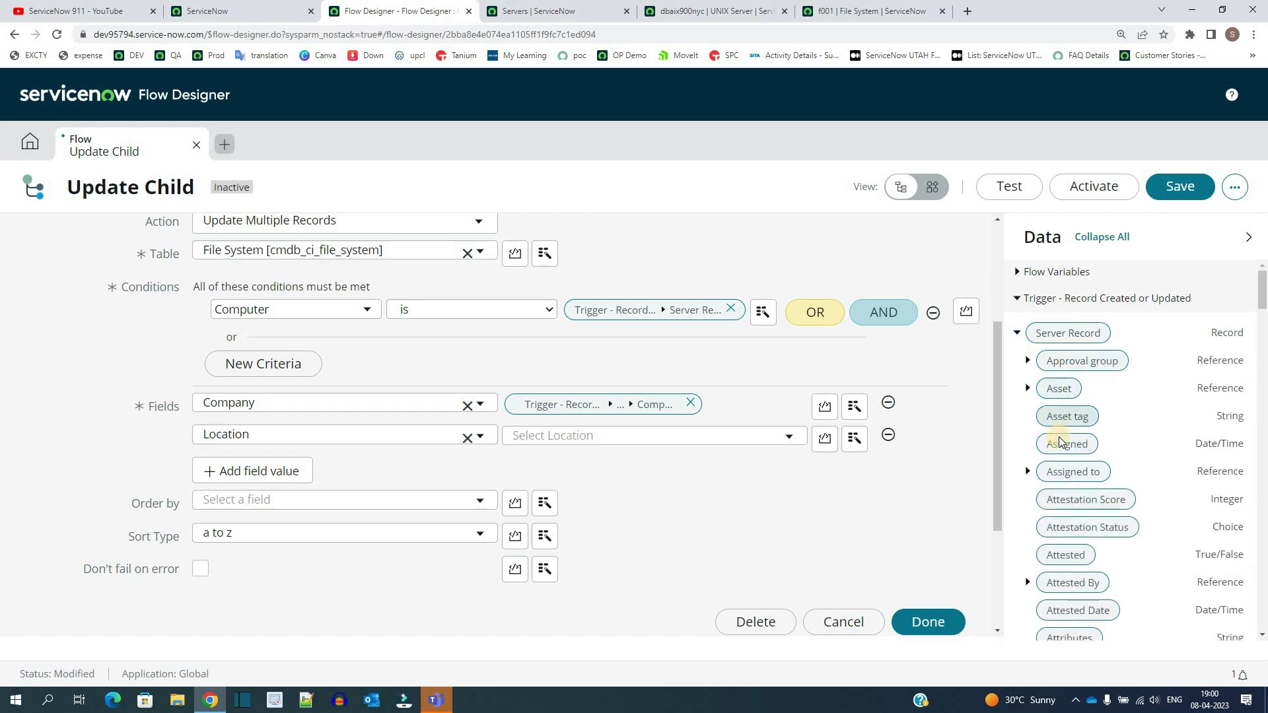
pyautogui.scroll(-15, 1061, 433)
pyautogui.scroll(-5, 1060, 442)
pyautogui.moveTo(1078, 481); pyautogui.dragTo(694, 437)
pyautogui.click(925, 620)
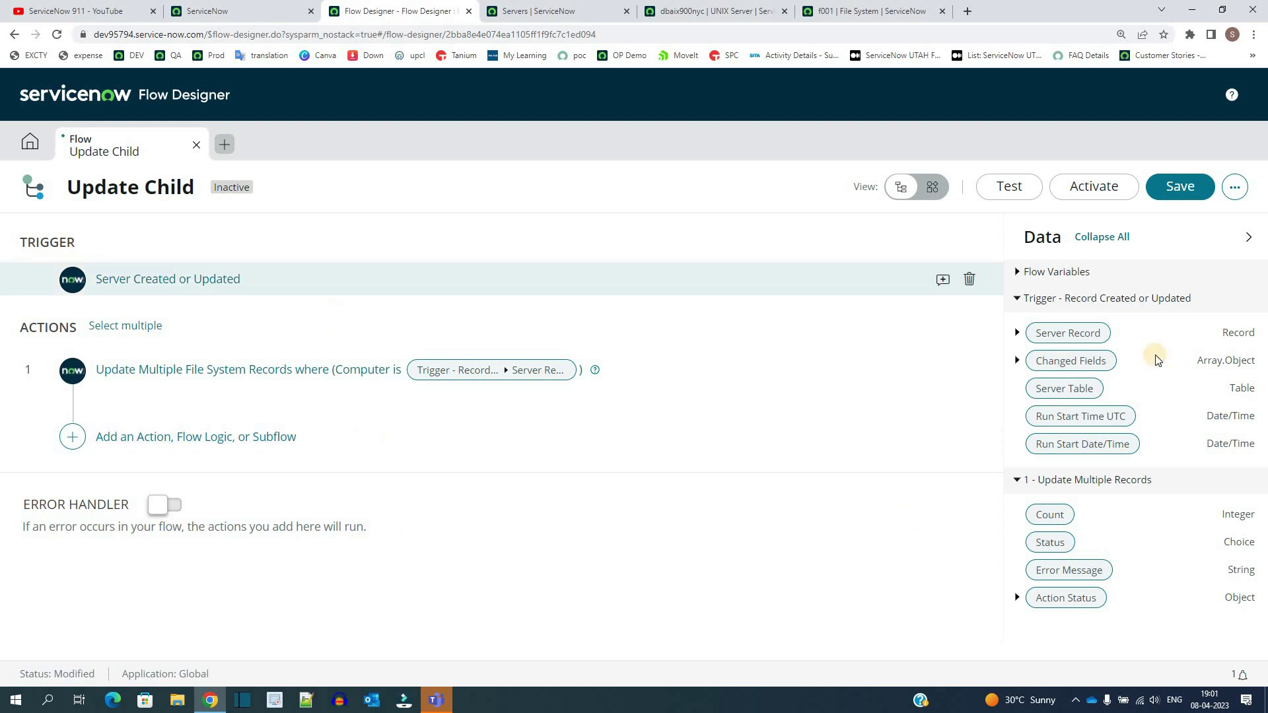
# Activate the Update Child flow and expand its trigger to review the settings.
pyautogui.click(1095, 187)
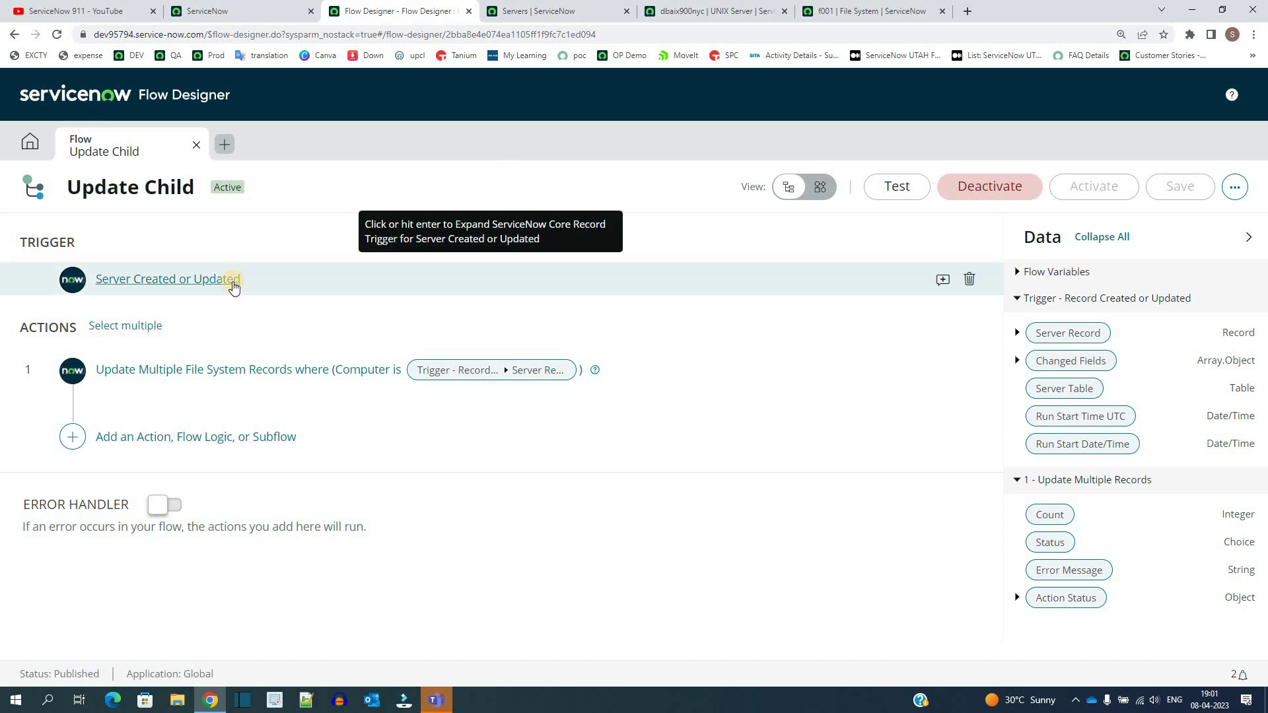
pyautogui.click(231, 281)
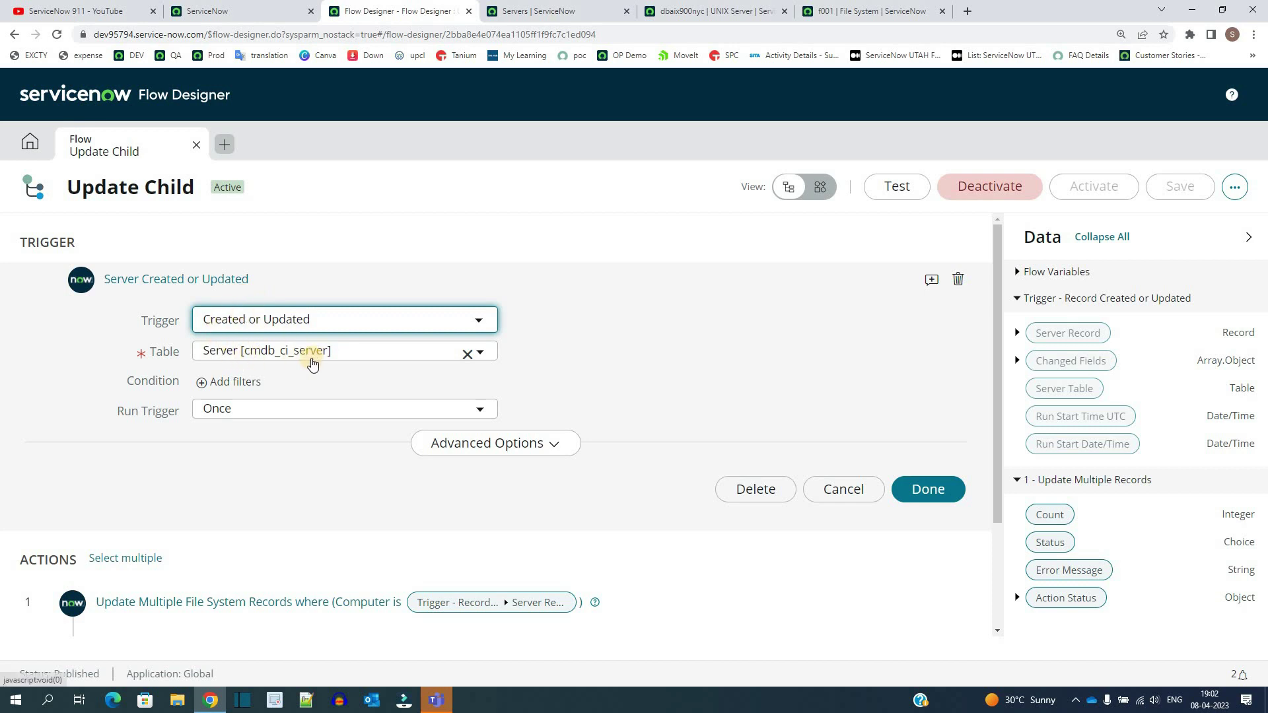
# Open the dbaix900nyc server from the Servers list in a new tab.
pyautogui.click(538, 10)
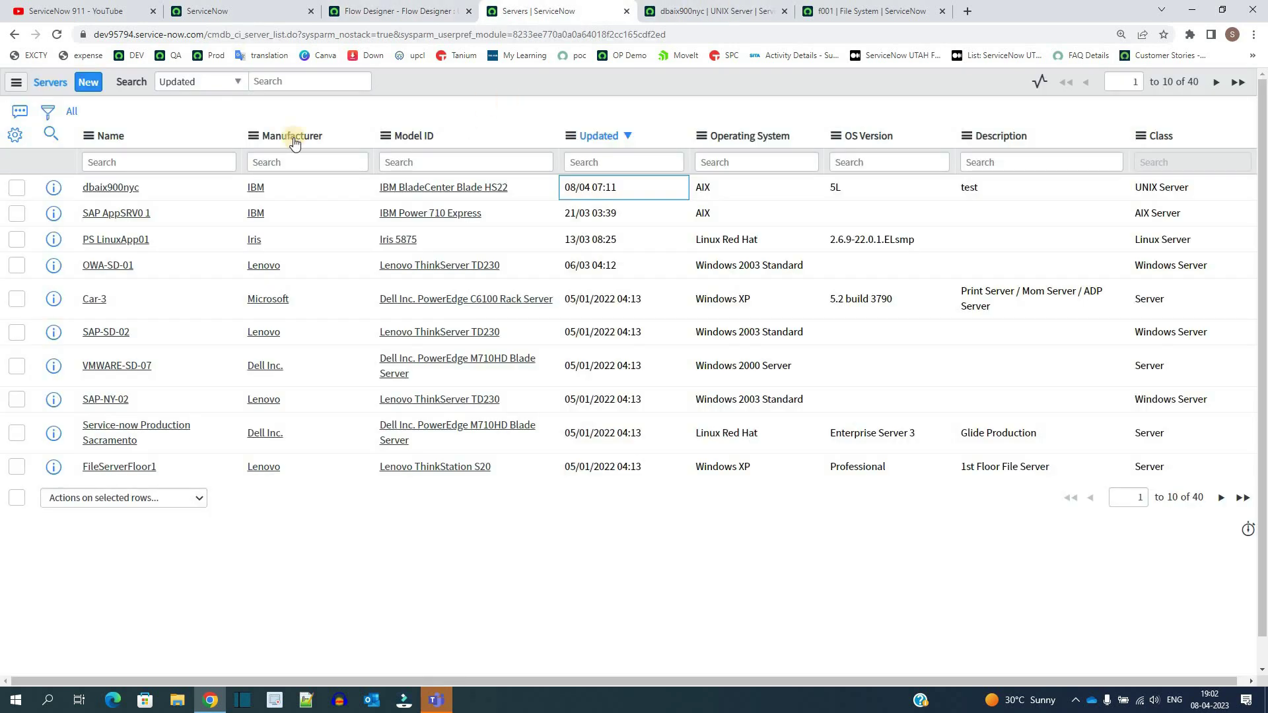
pyautogui.middleClick(57, 193)
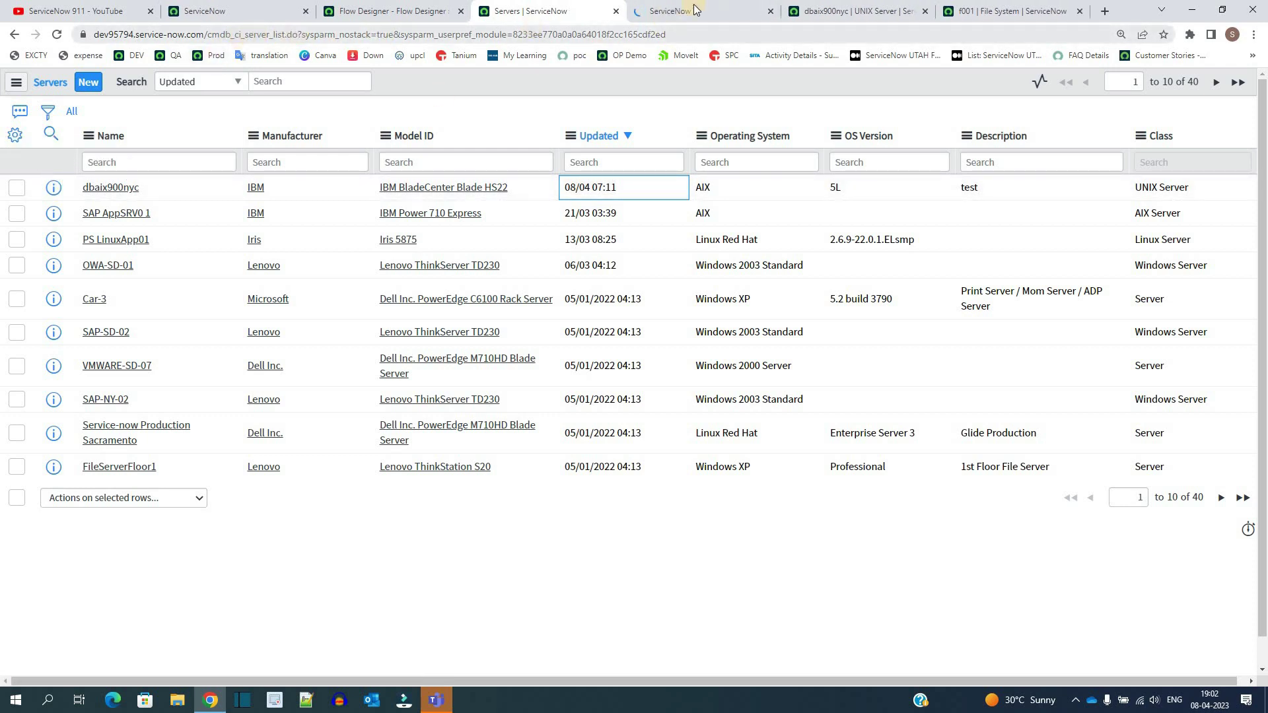
pyautogui.hotkey('ctrl', 'Tab')
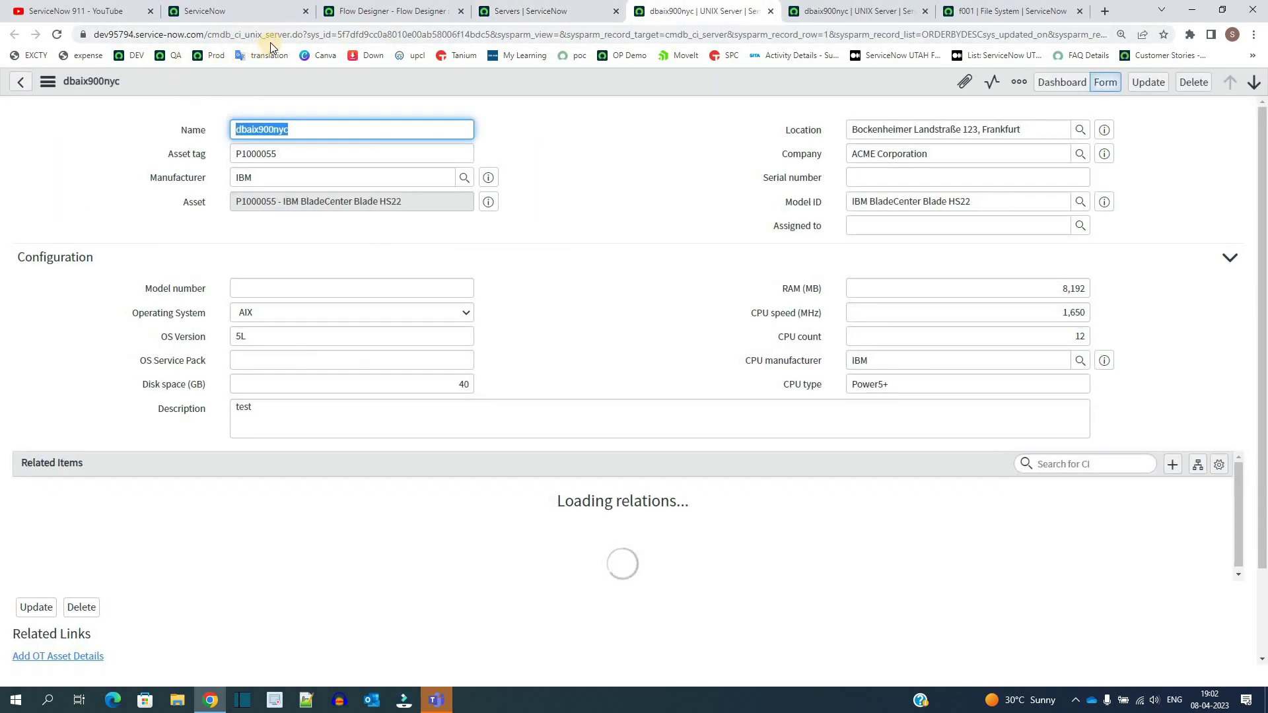
pyautogui.moveTo(313, 38); pyautogui.dragTo(275, 35)
pyautogui.click(626, 161)
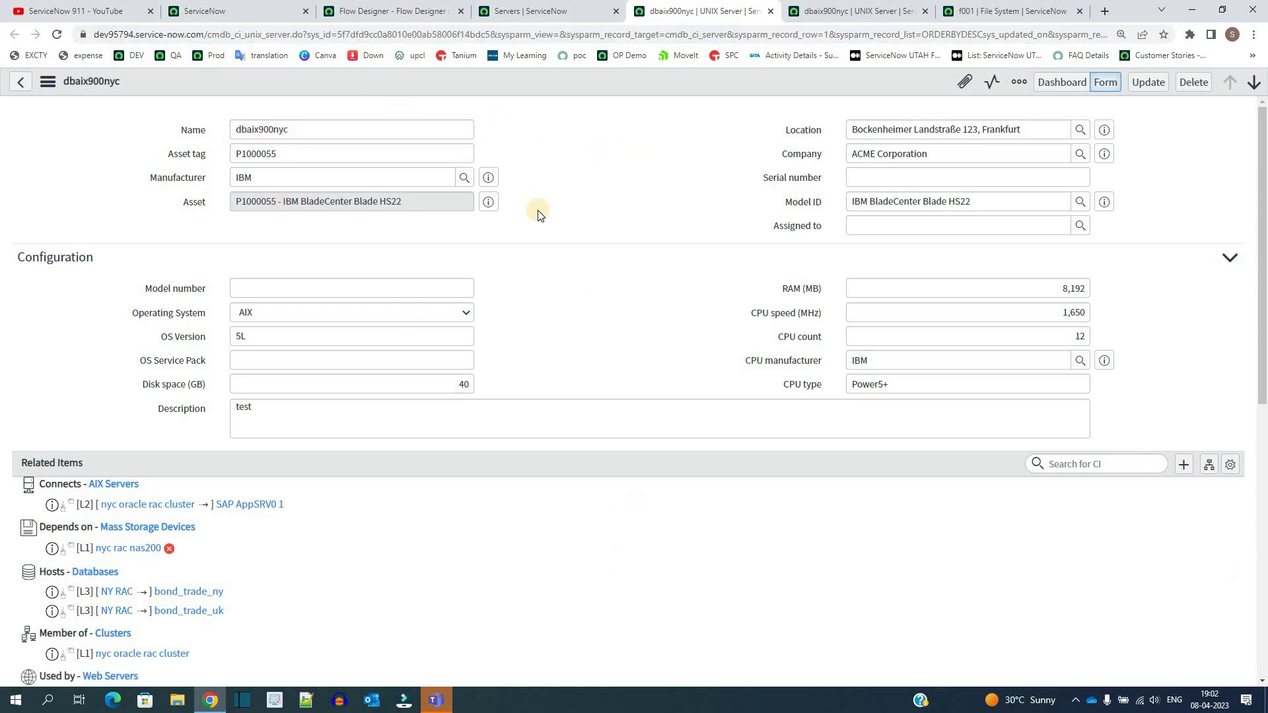
# Change the Description to 'test update....' and save the server record.
pyautogui.click(356, 422)
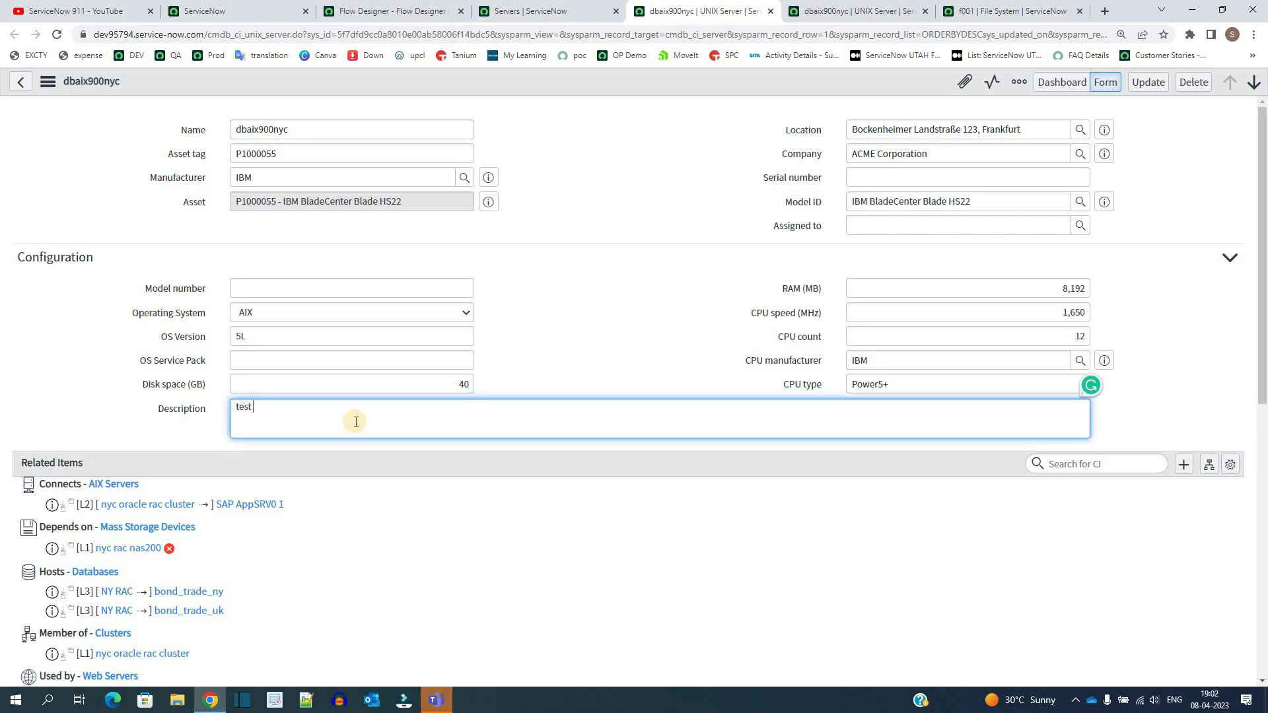
pyautogui.write('upd')
pyautogui.scroll(-7, 142, 566)
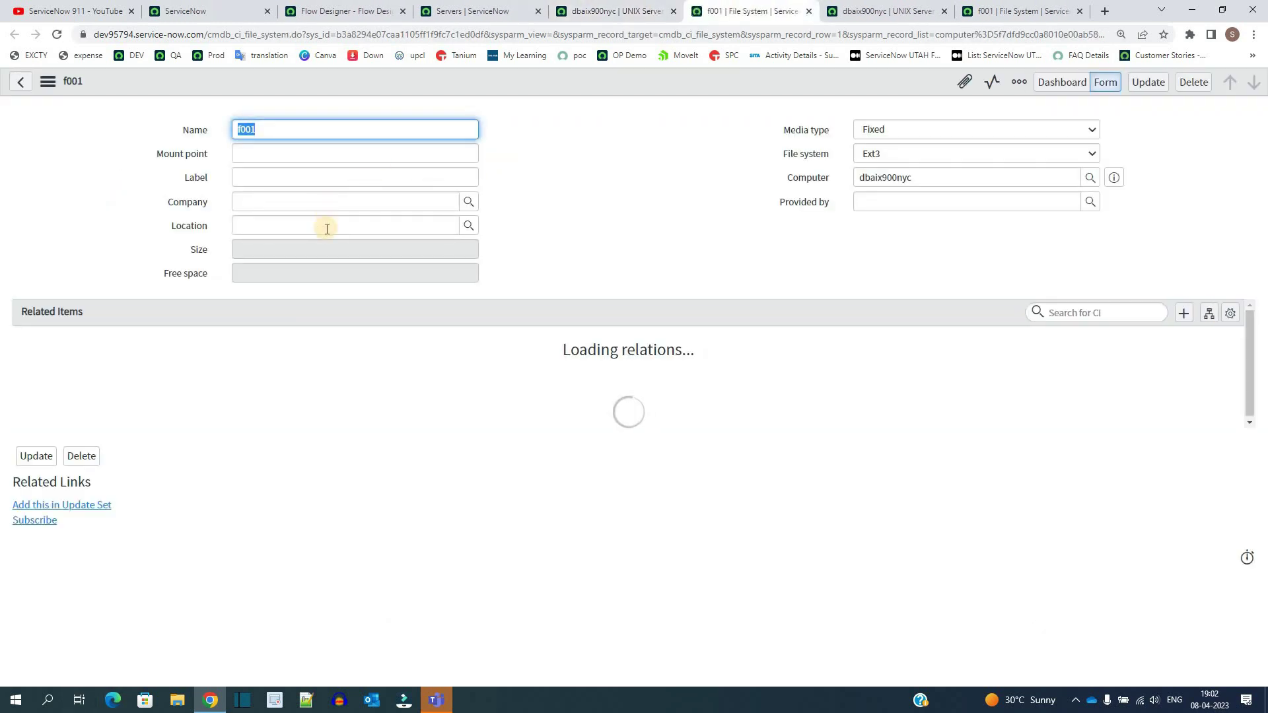
pyautogui.click(327, 227)
pyautogui.click(329, 200)
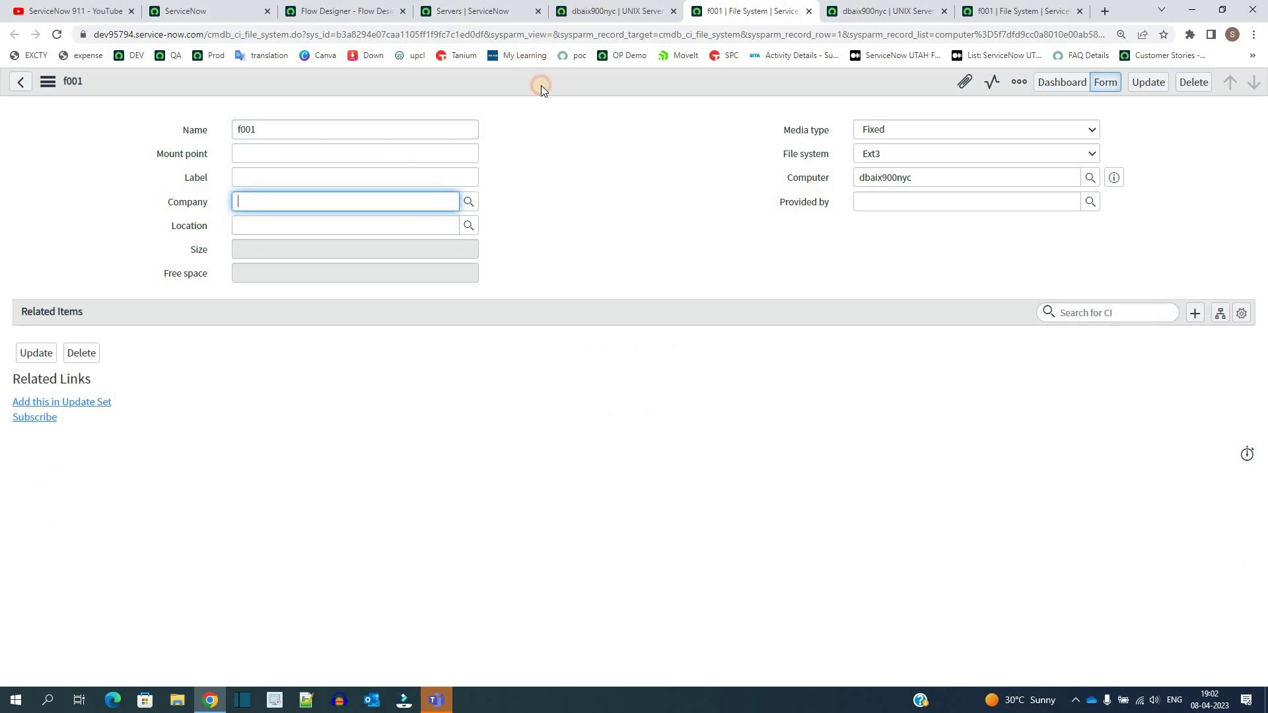
pyautogui.hotkey('ctrl', 'shift', 'Tab')
pyautogui.write('..')
pyautogui.click(260, 442)
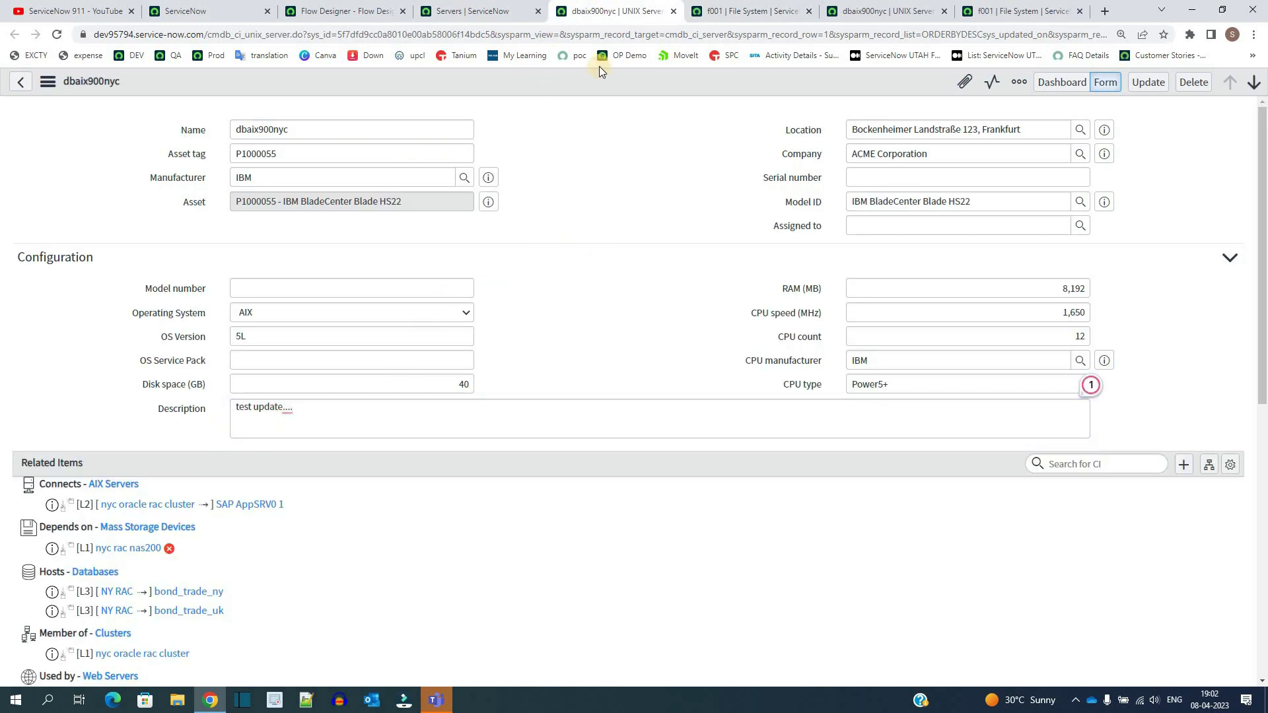
pyautogui.rightClick(611, 85)
pyautogui.click(614, 94)
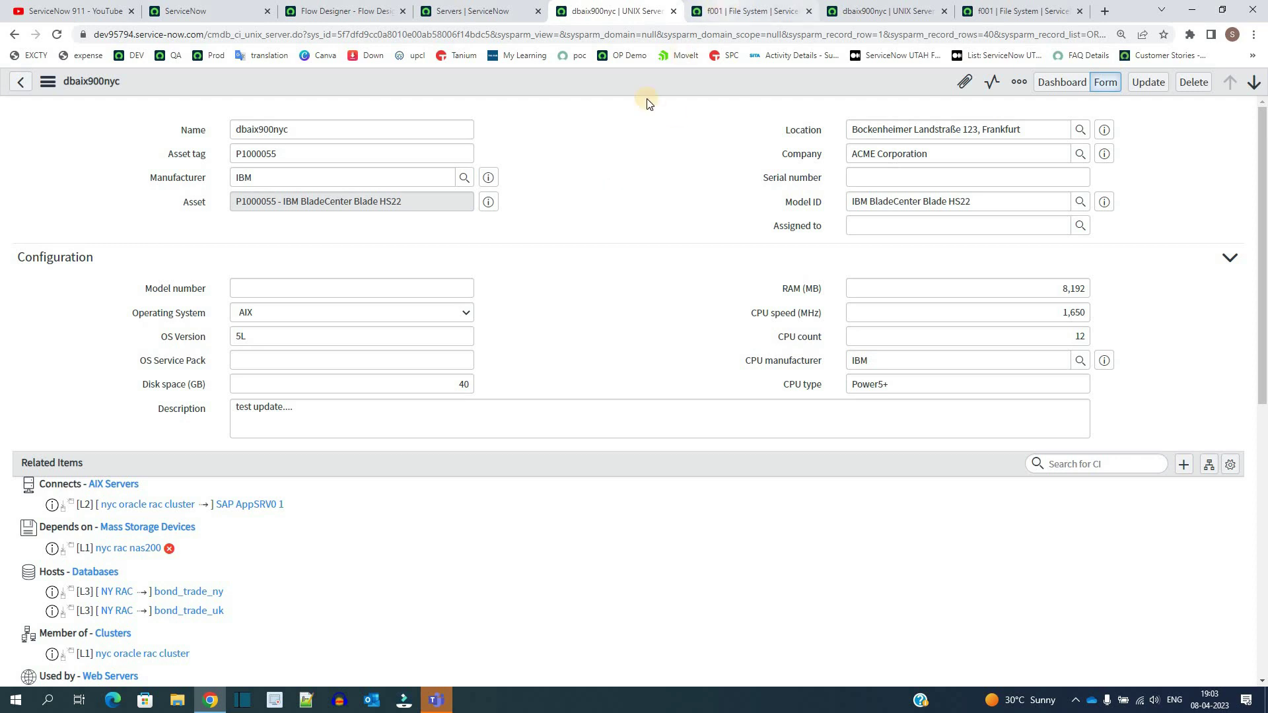
# Reload the f001 record to show Company ACME Corporation and its new Location.
pyautogui.click(725, 9)
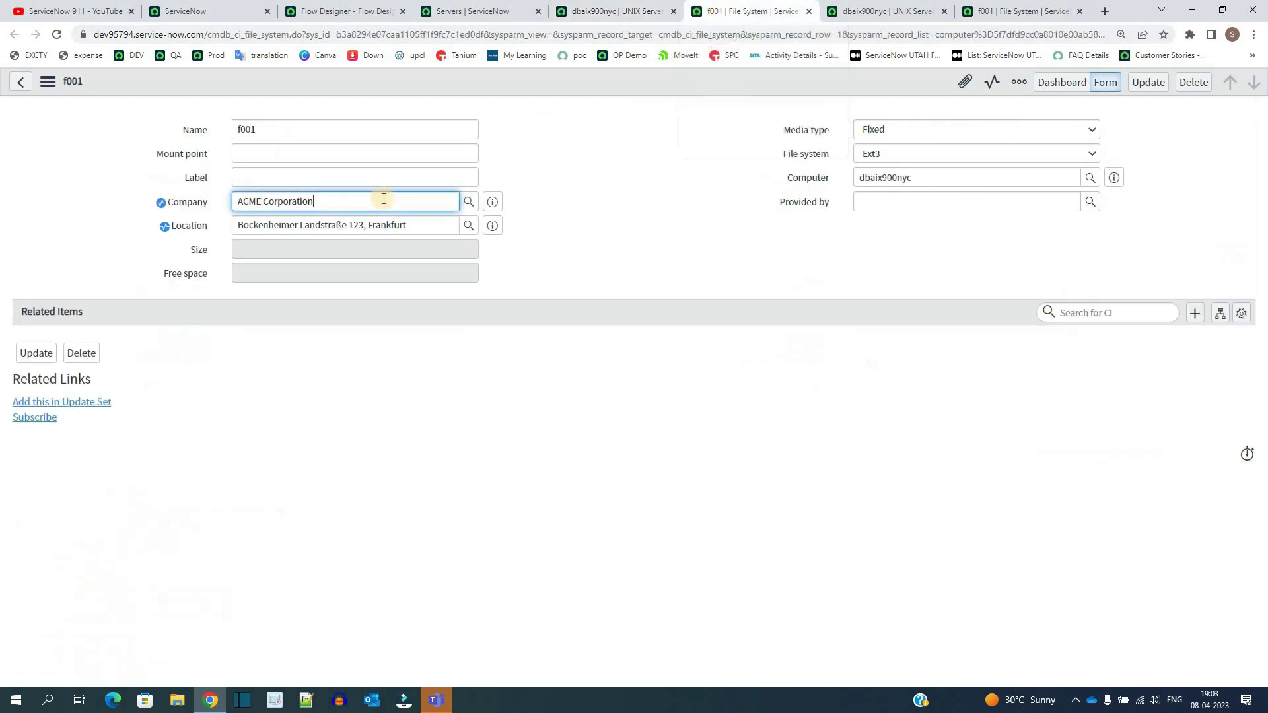
pyautogui.moveTo(107, 180); pyautogui.dragTo(580, 236)
pyautogui.click(53, 240)
pyautogui.rightClick(202, 89)
pyautogui.click(237, 328)
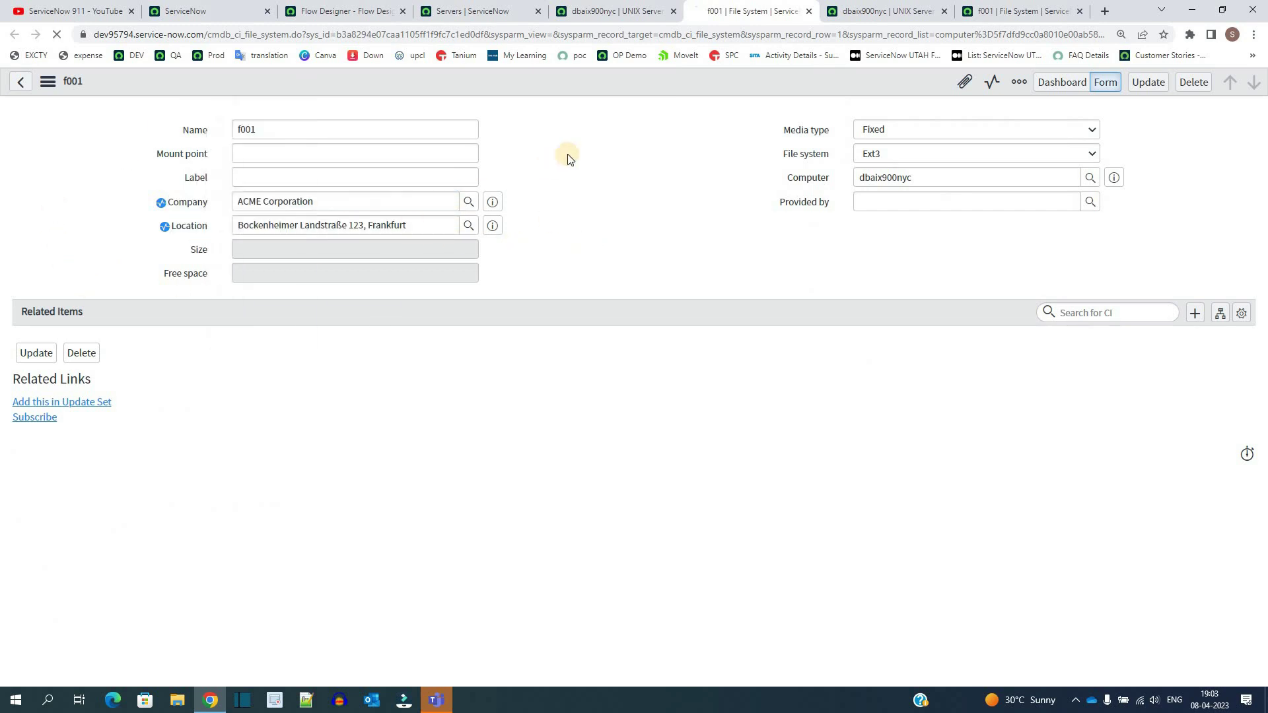
pyautogui.click(251, 204)
pyautogui.click(255, 225)
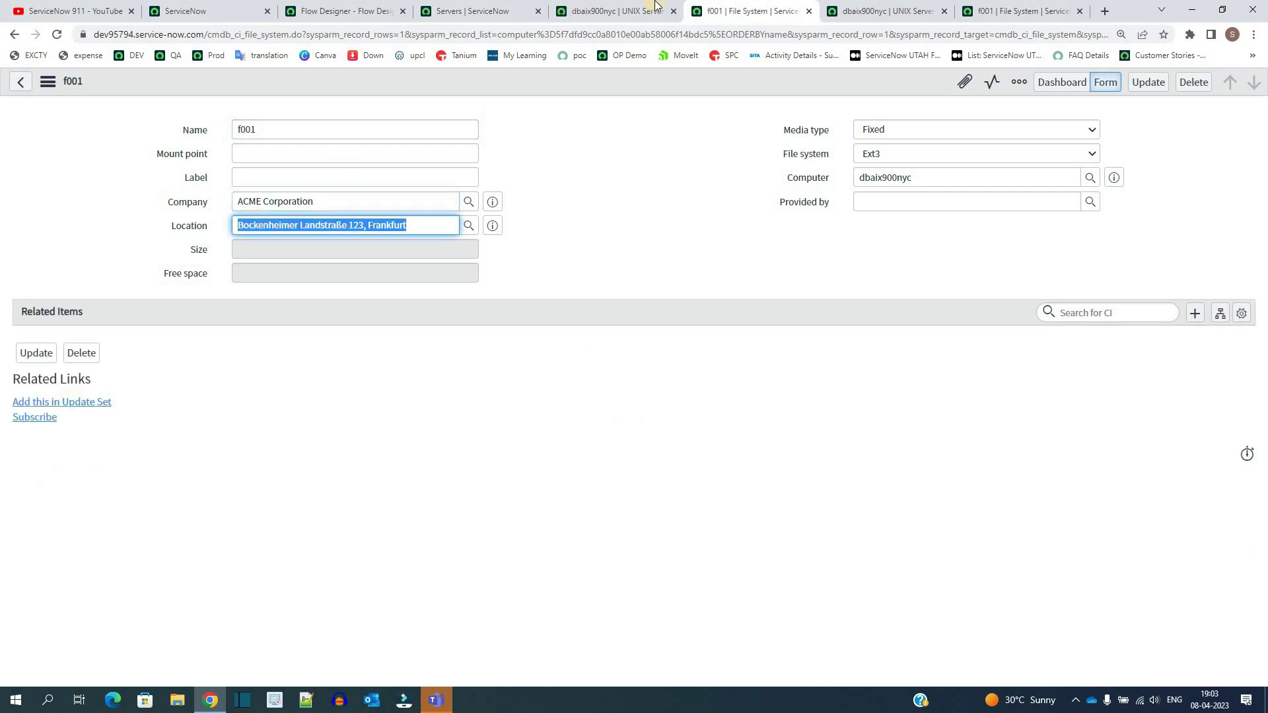
# Compare f001's Company and Location with the dbaix900nyc server's values.
pyautogui.click(627, 11)
pyautogui.click(879, 125)
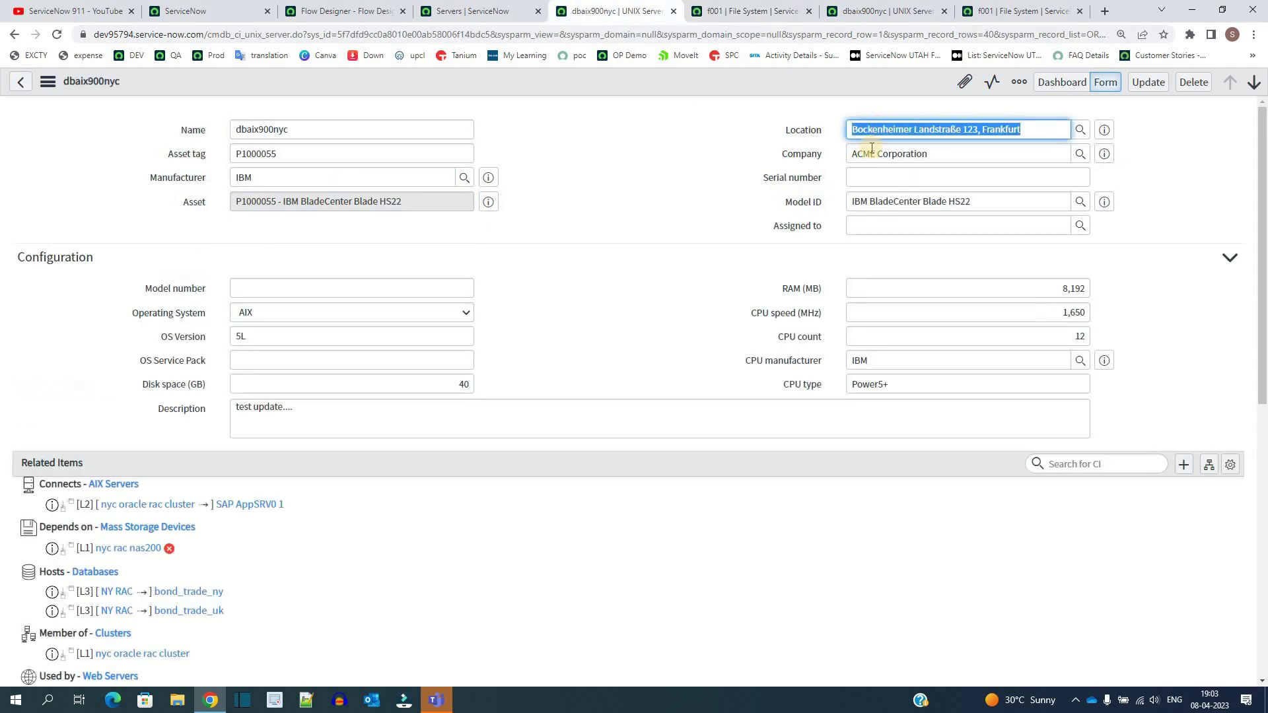
pyautogui.click(872, 152)
pyautogui.click(749, 10)
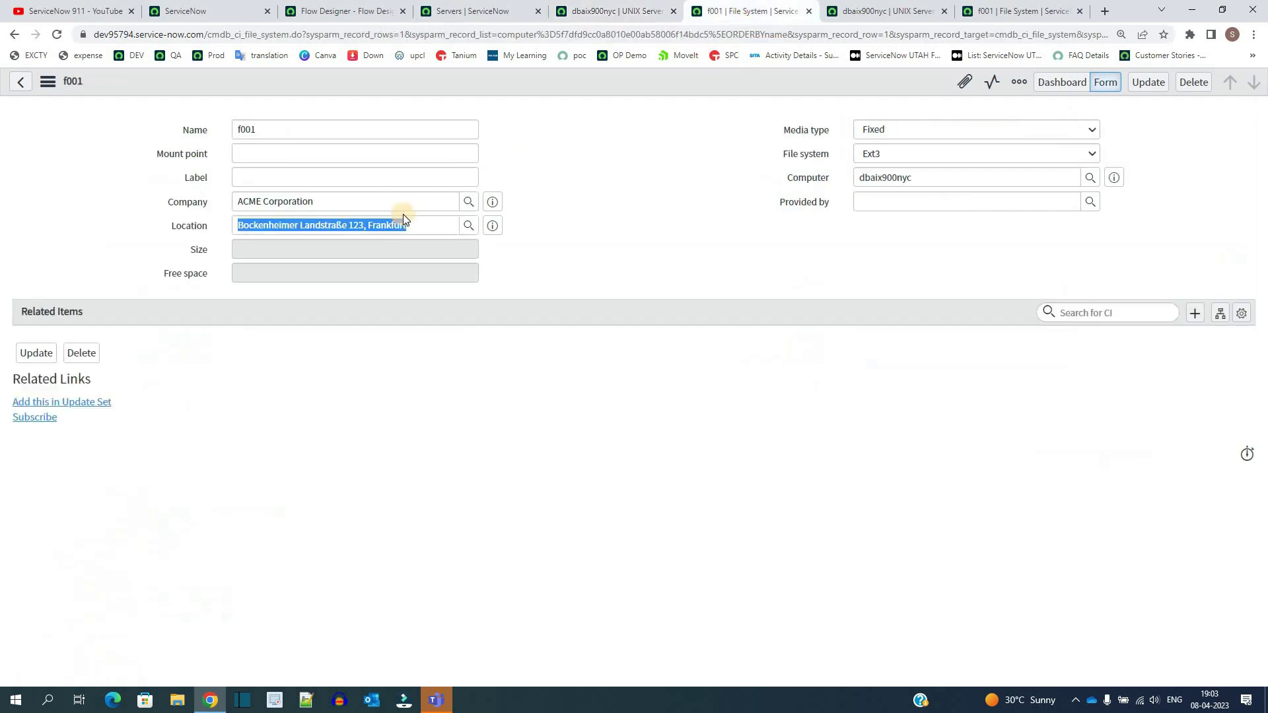
pyautogui.click(387, 225)
pyautogui.click(348, 199)
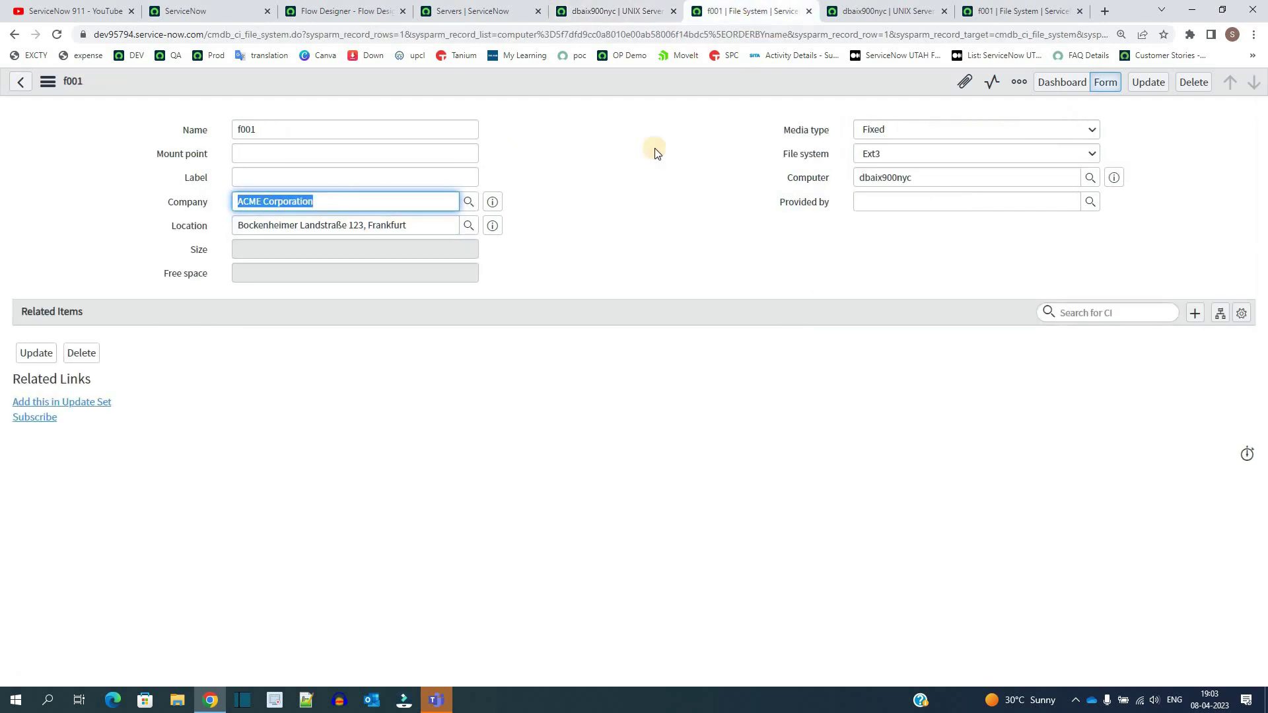
pyautogui.click(656, 152)
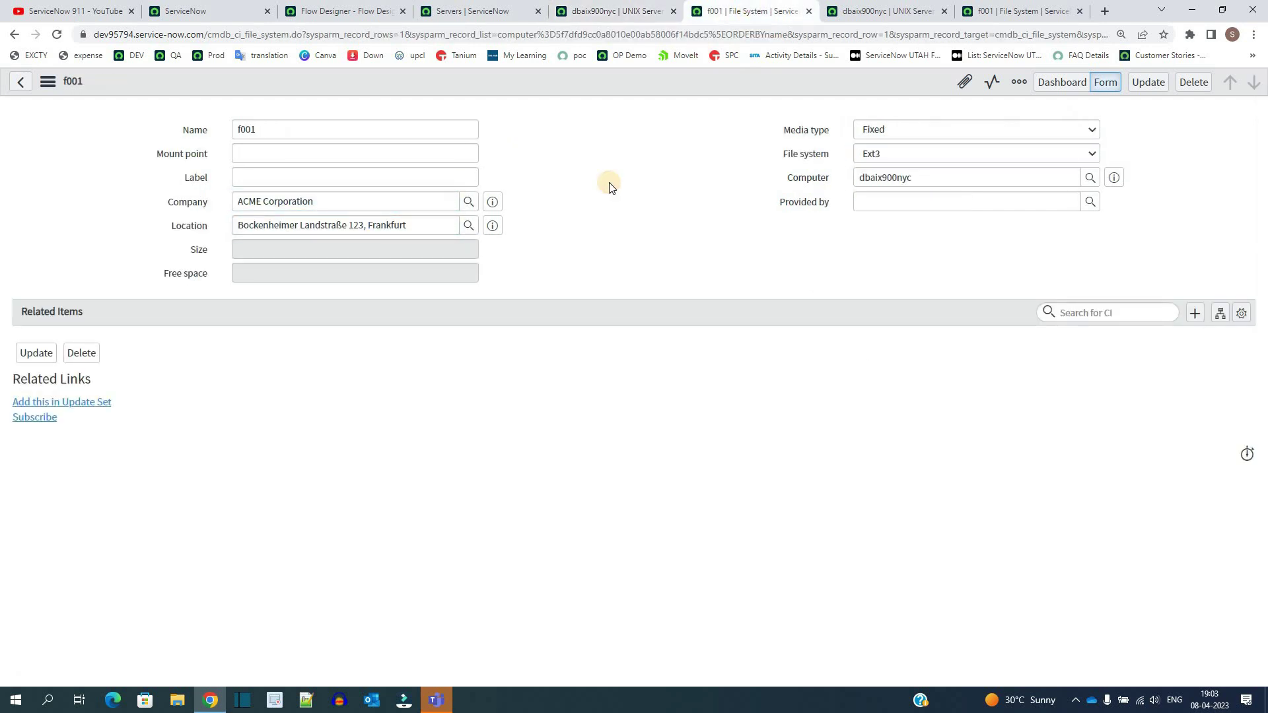